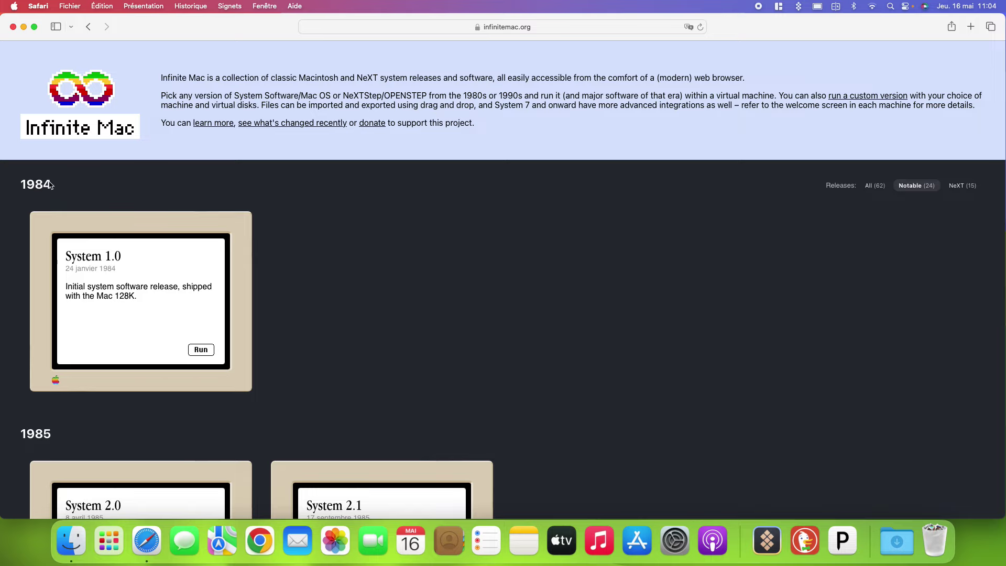
Step: Browse the notable system releases from 1984 through 2001, down to the 2024 Custom entry
mouse_move(150, 280)
scroll(157, 277, "down", 1)
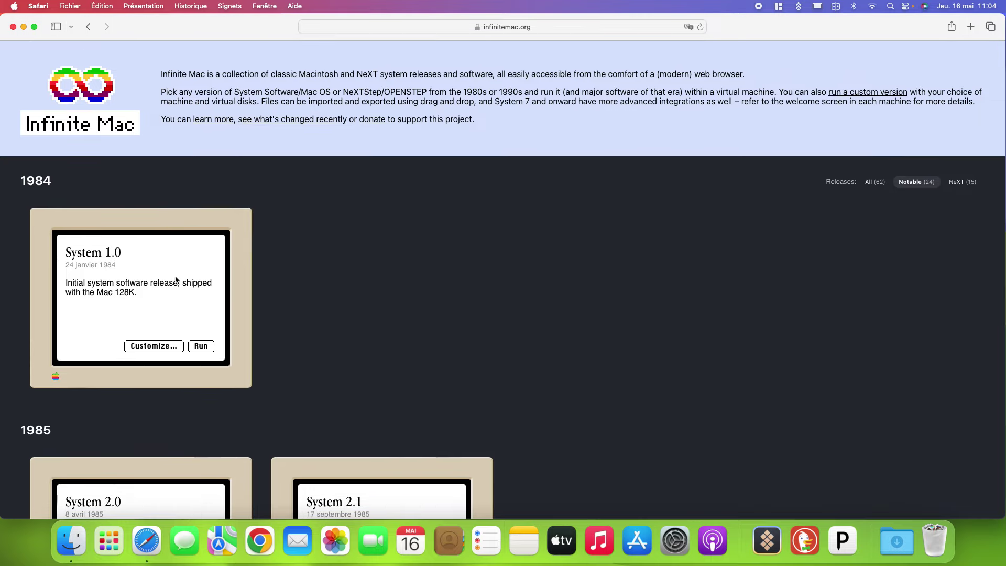
scroll(116, 219, "down", 5)
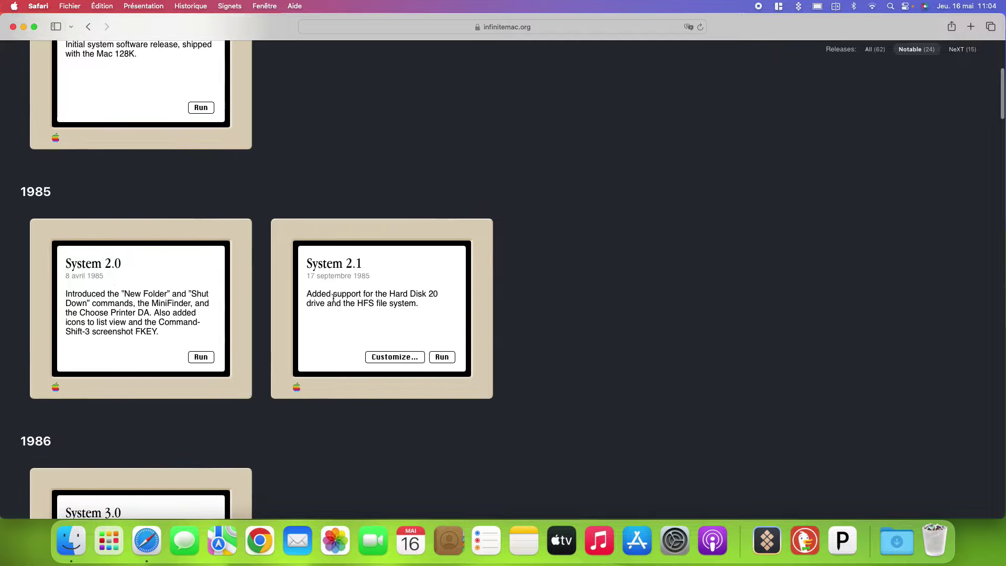
scroll(307, 315, "down", 2)
scroll(307, 315, "down", 12)
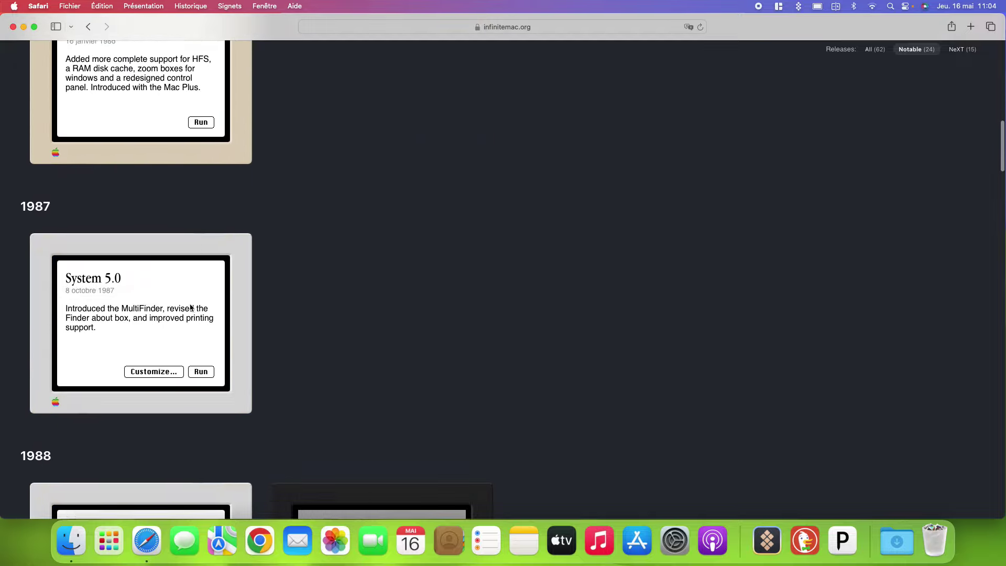
scroll(191, 308, "down", 4)
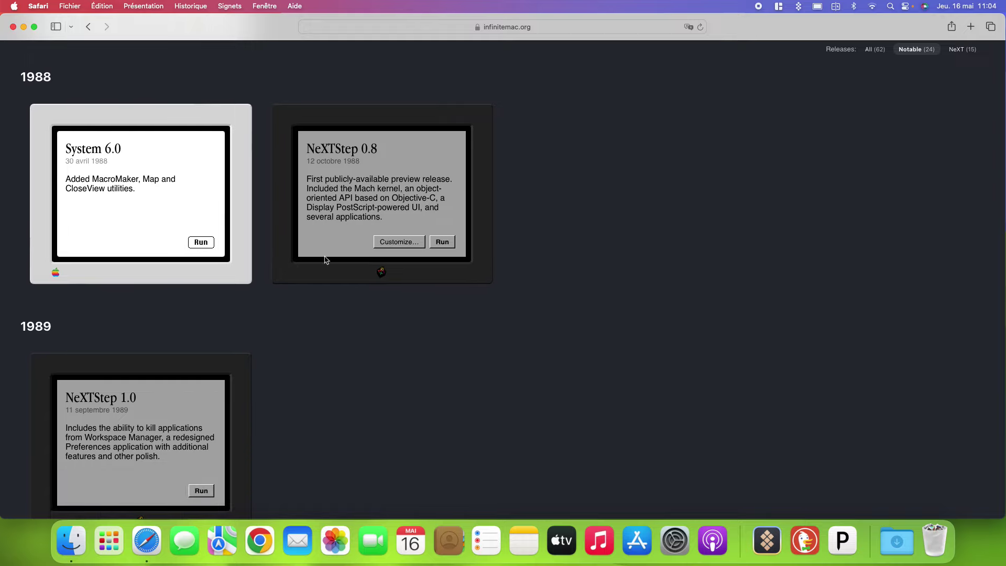
scroll(304, 328, "down", 10)
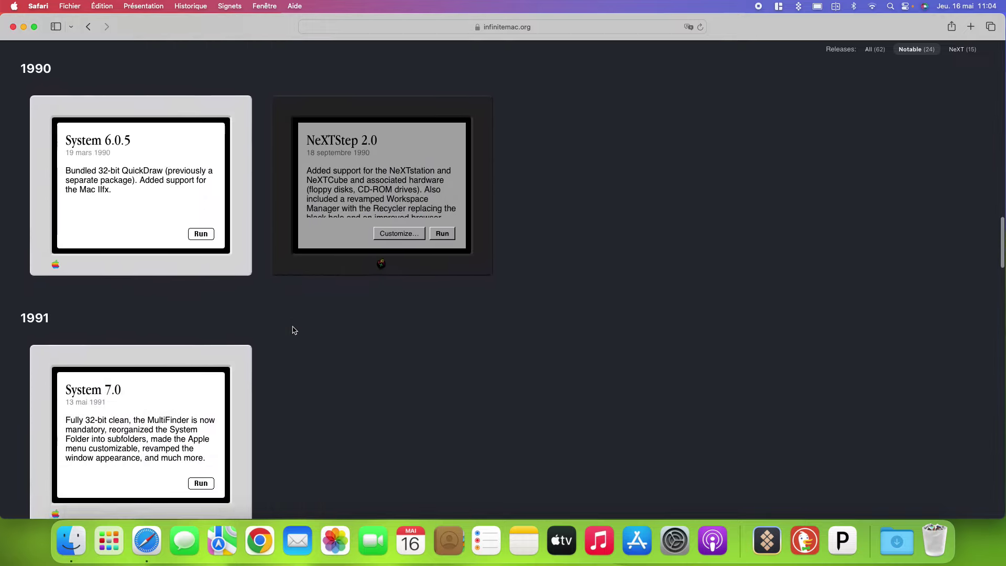
scroll(294, 330, "down", 9)
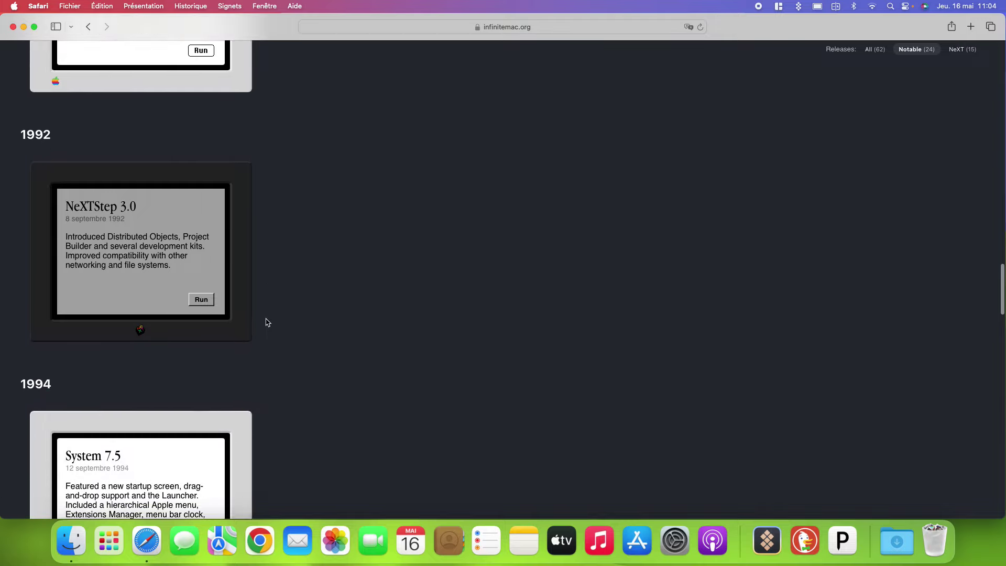
scroll(267, 322, "down", 4)
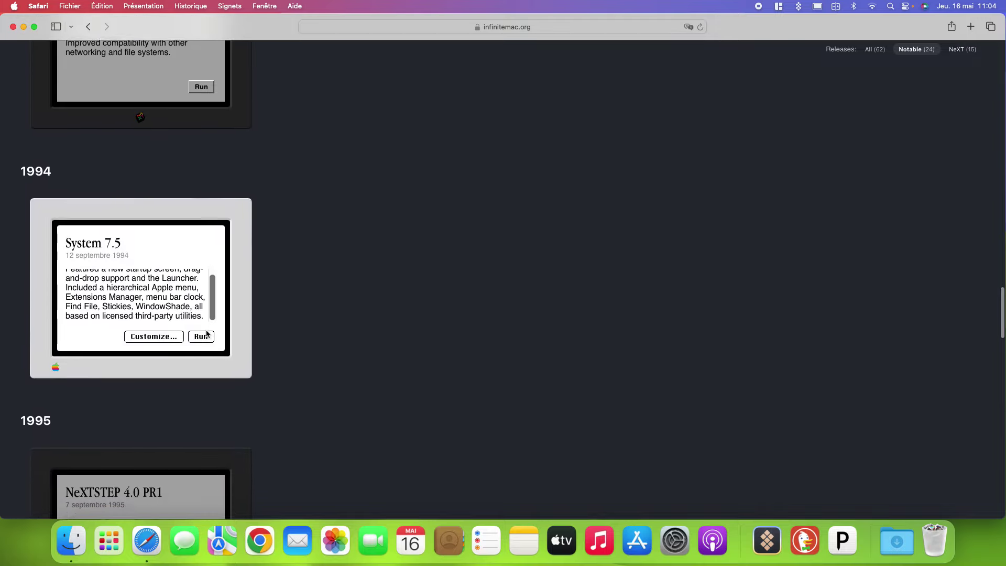
scroll(210, 336, "down", 12)
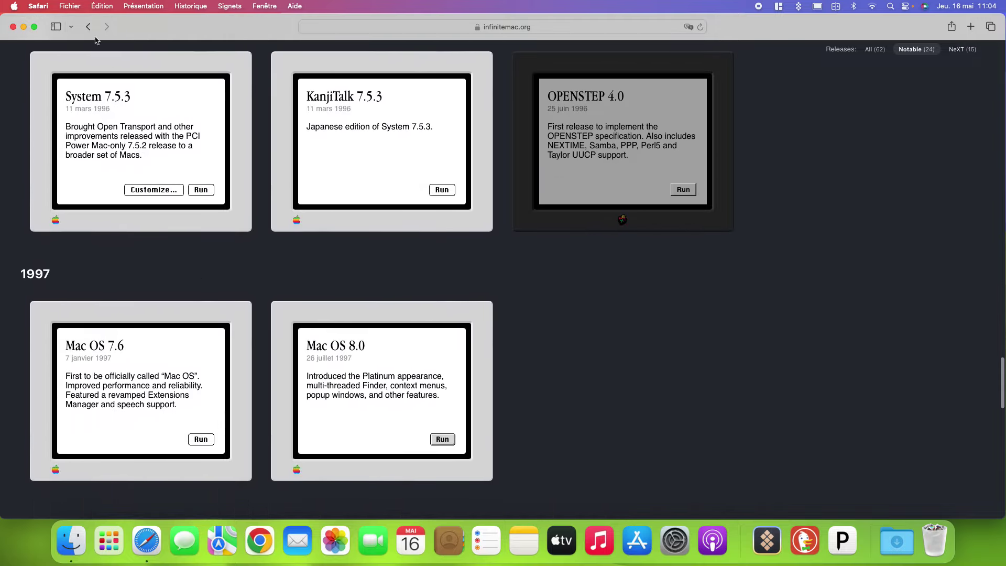
scroll(168, 236, "down", 4)
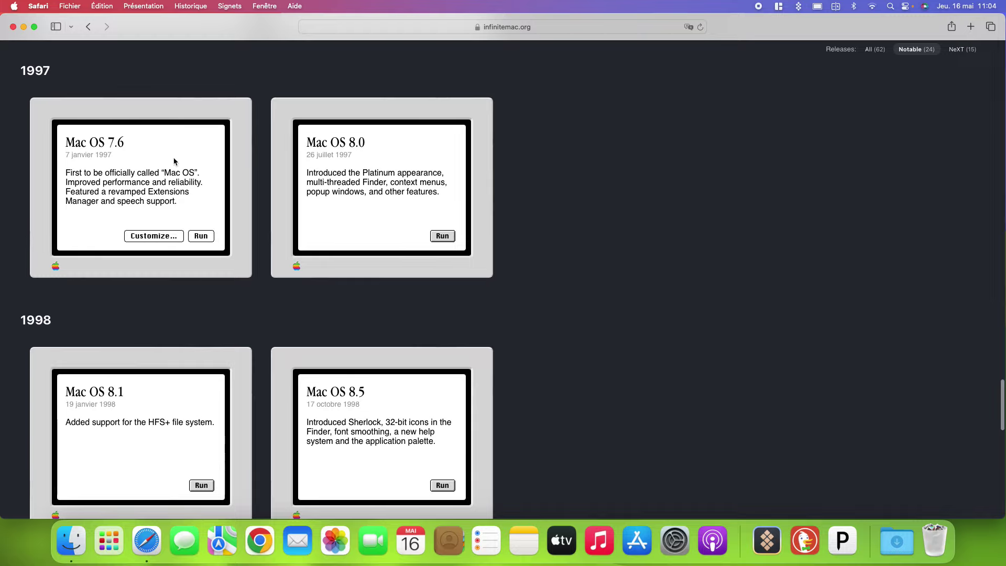
scroll(105, 152, "up", 1)
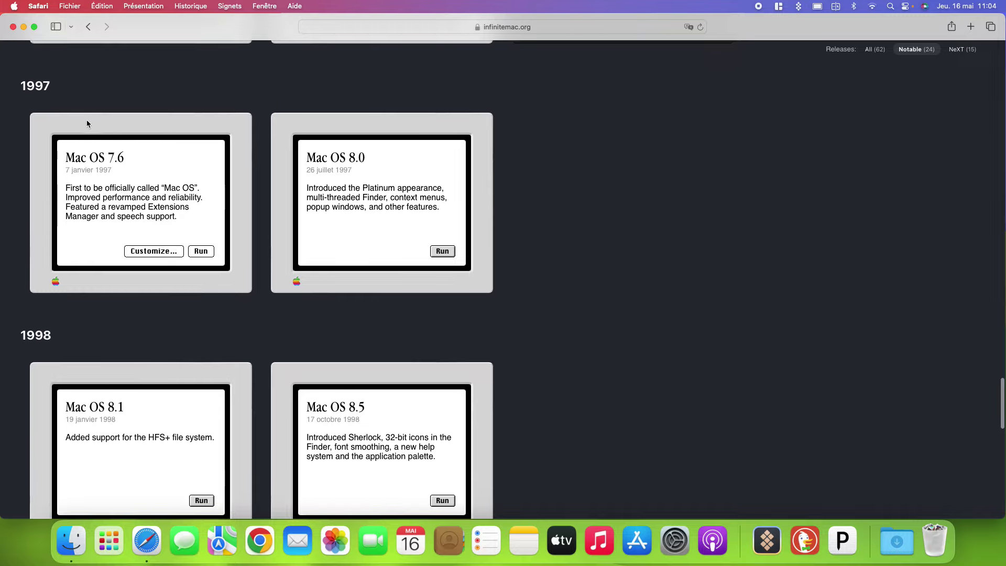
scroll(131, 181, "up", 3)
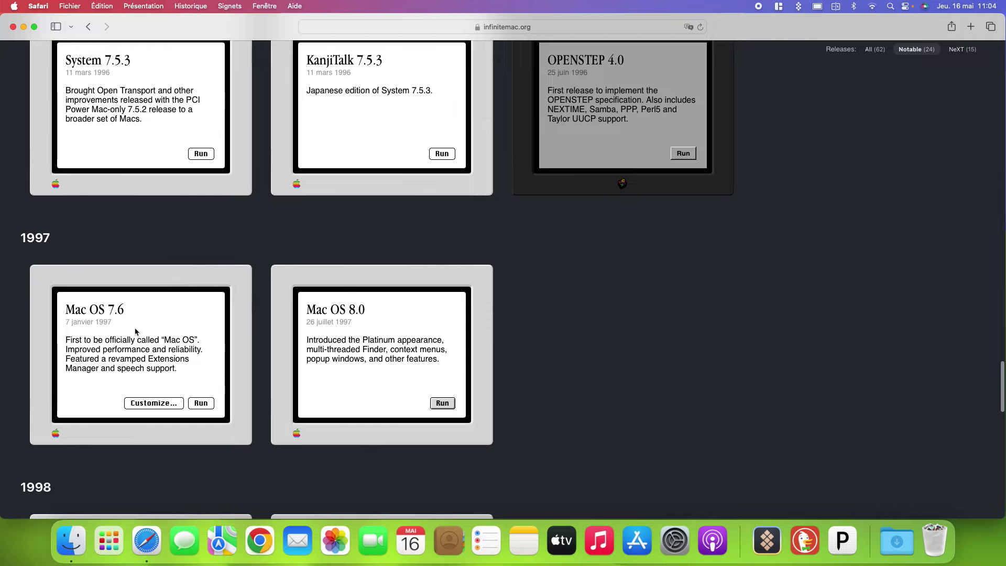
scroll(243, 354, "down", 5)
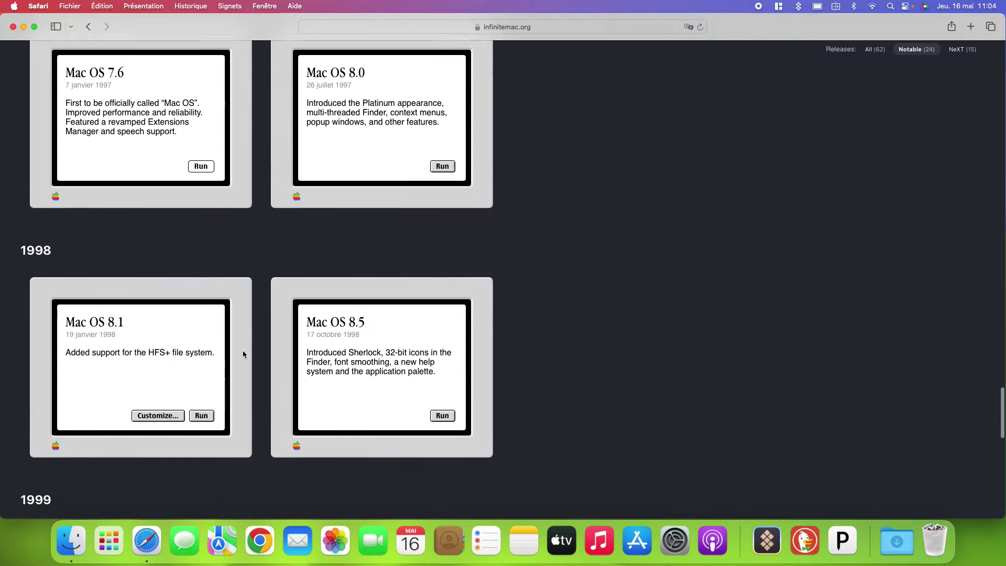
scroll(351, 362, "down", 6)
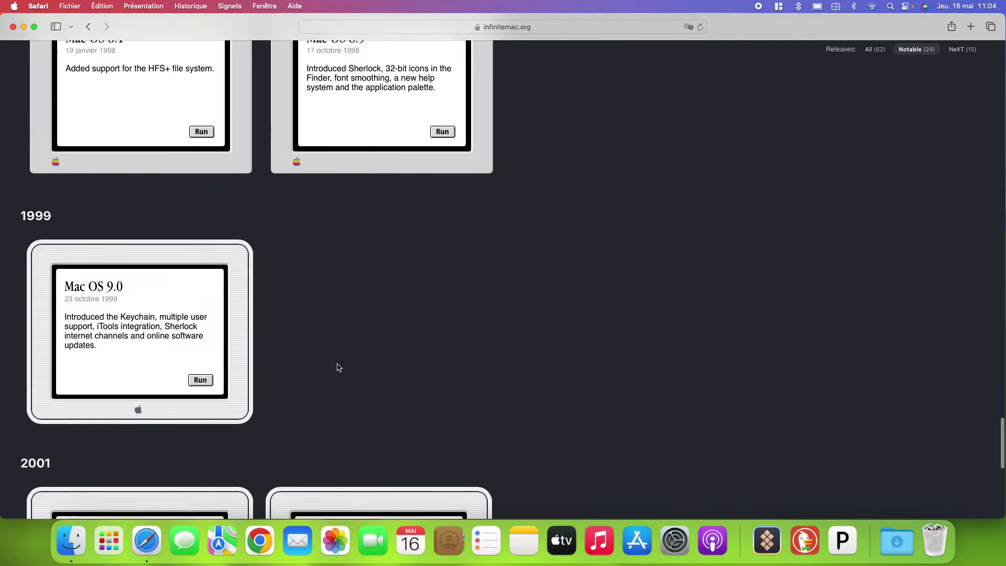
scroll(340, 367, "down", 5)
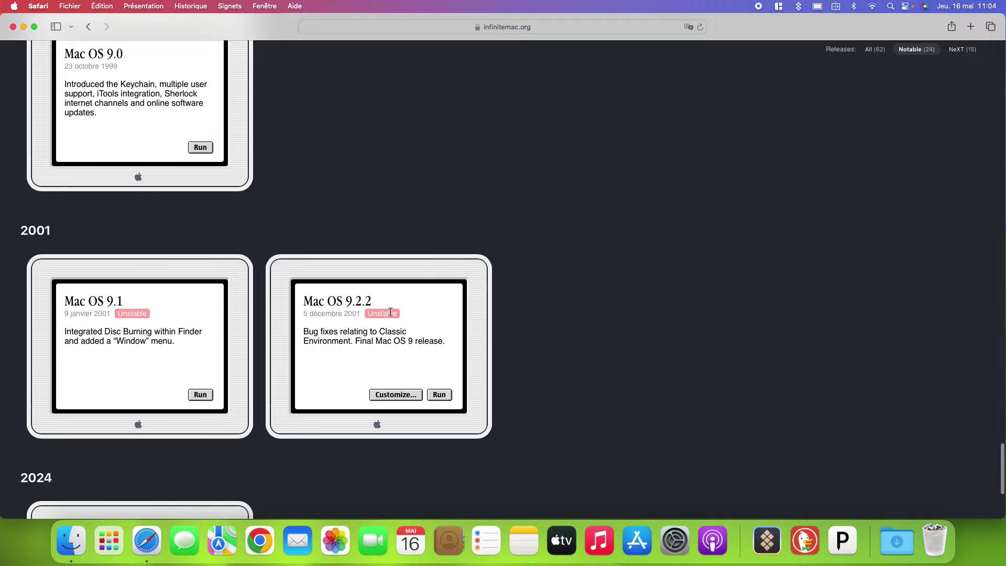
scroll(123, 322, "down", 1)
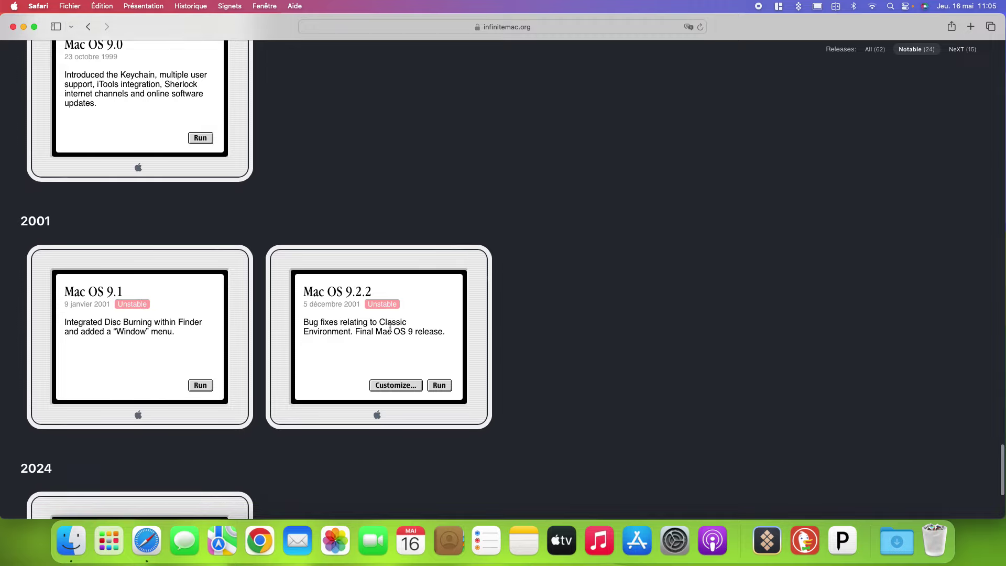
scroll(377, 343, "down", 2)
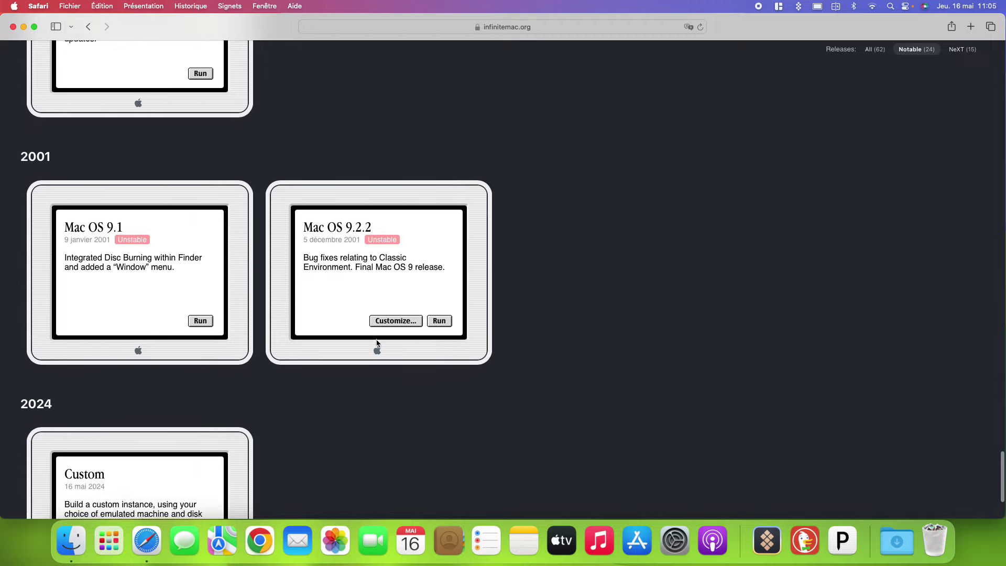
scroll(389, 315, "down", 3)
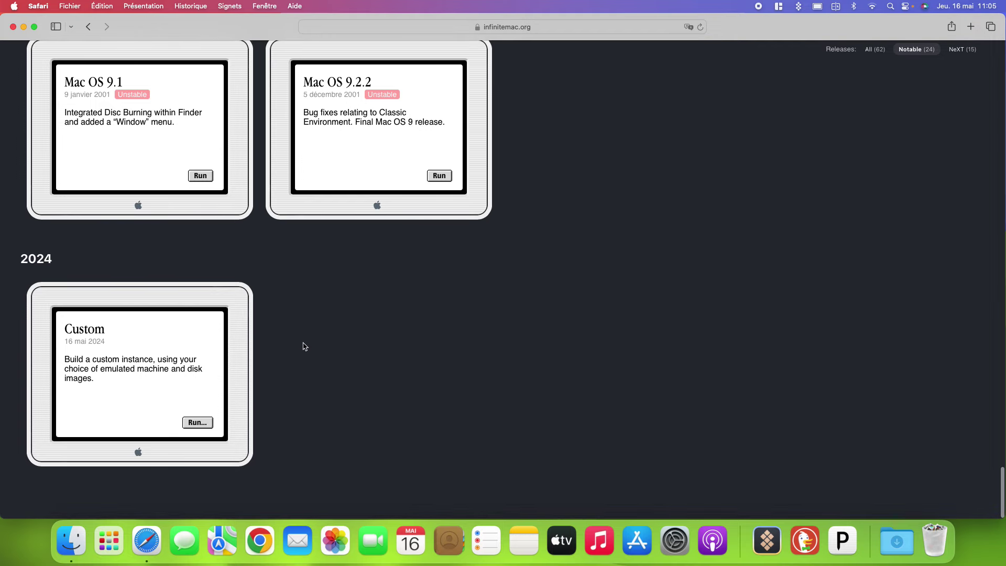
Step: Open the Custom instance's configuration and review the available machine, RAM and screen size options
left_click(205, 424)
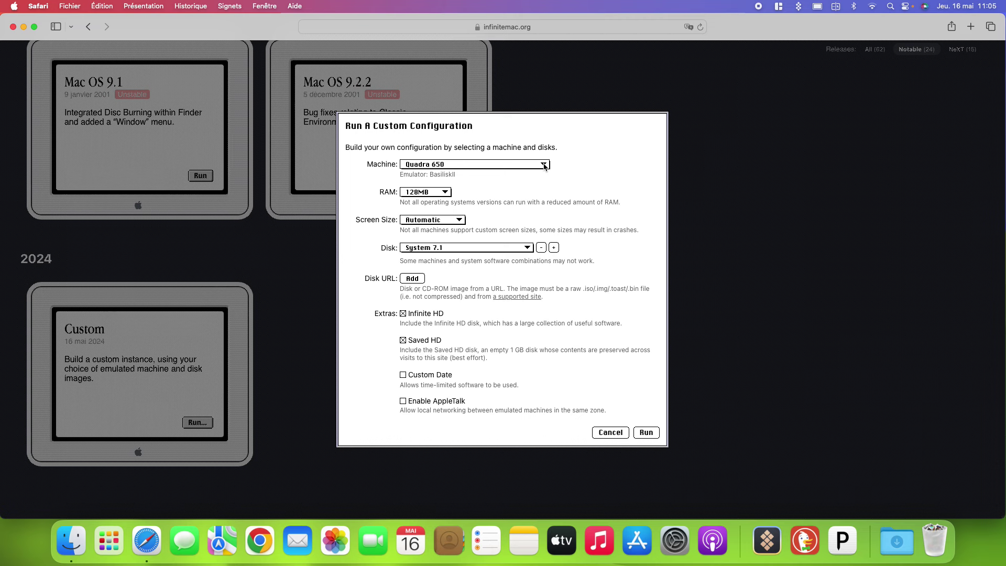
left_click(544, 166)
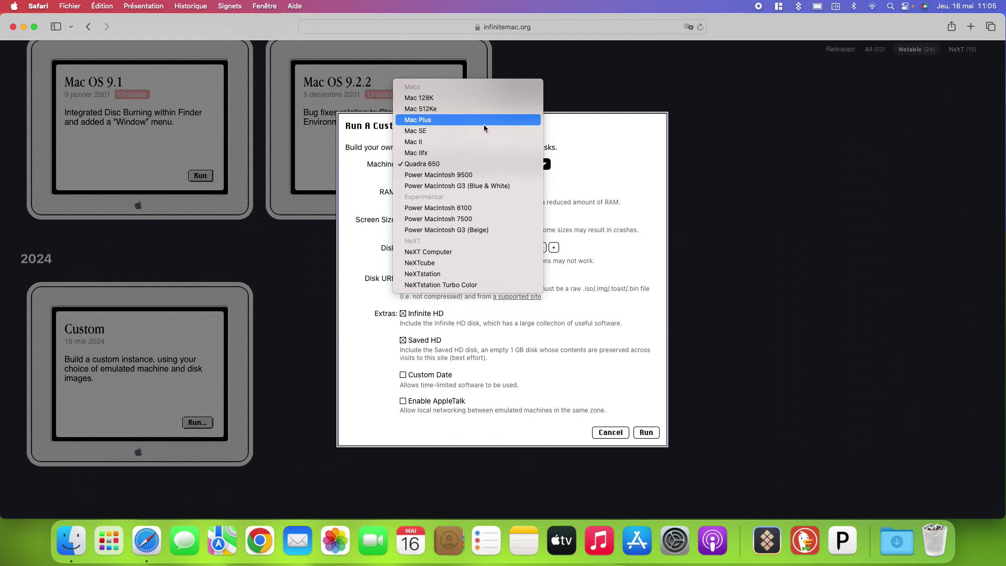
left_click(594, 203)
left_click(446, 193)
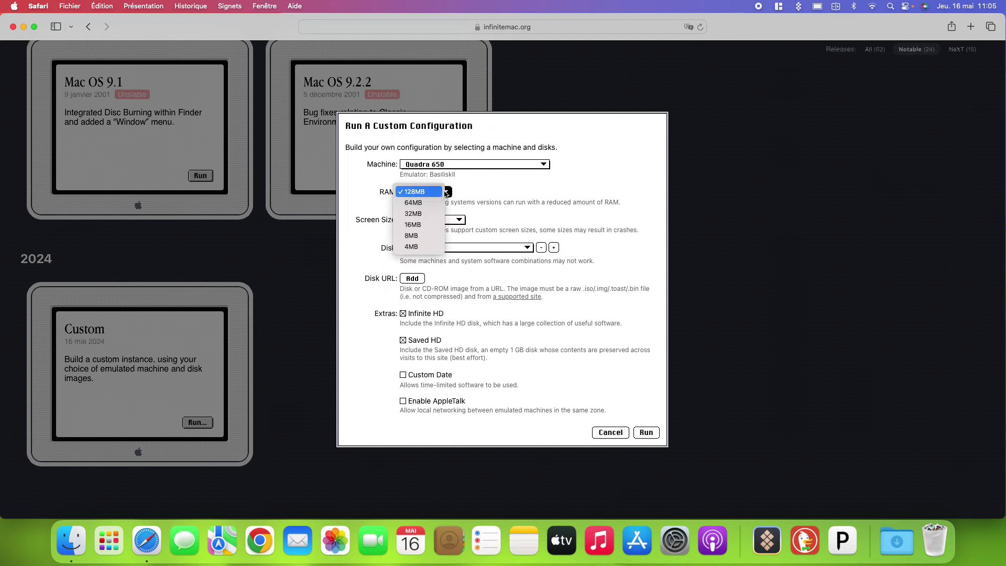
left_click(517, 192)
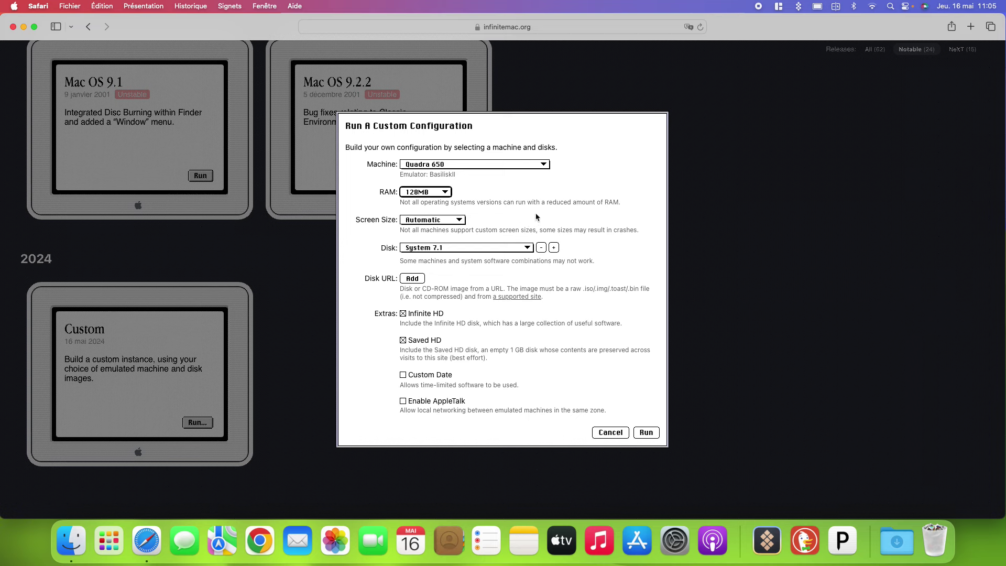
left_click(461, 220)
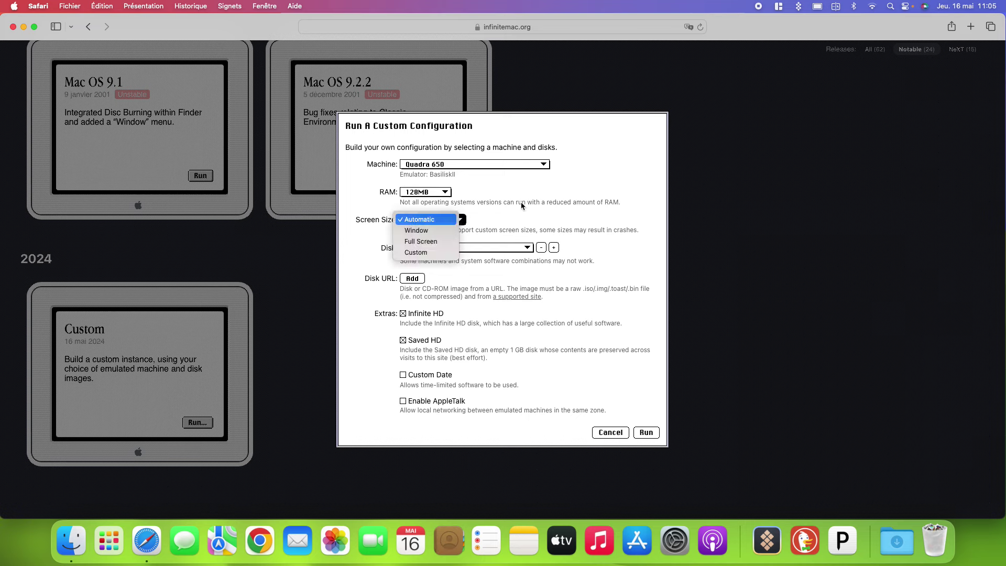
left_click(556, 208)
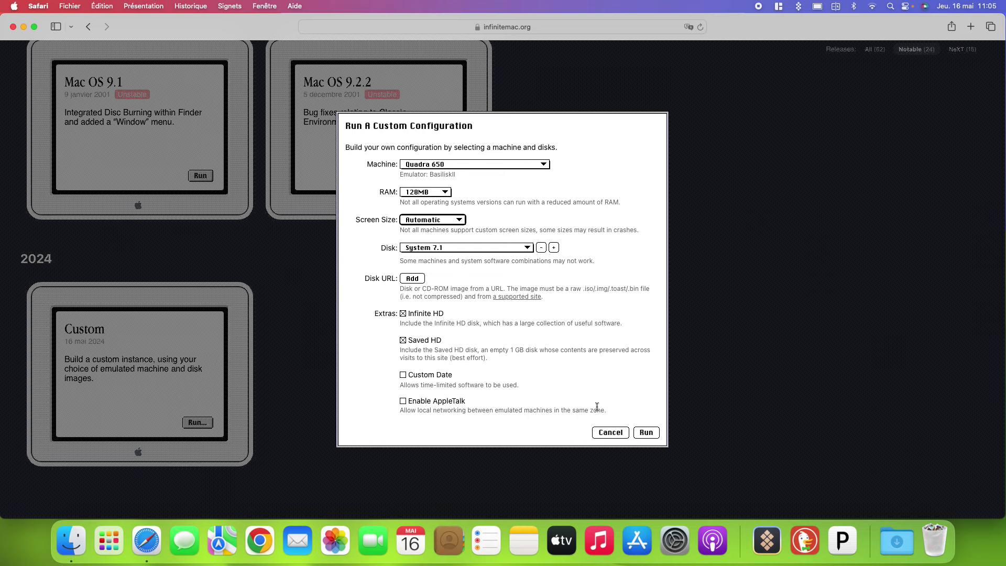
Step: Review the list of available system disks, and cancel the custom configuration
left_click(526, 245)
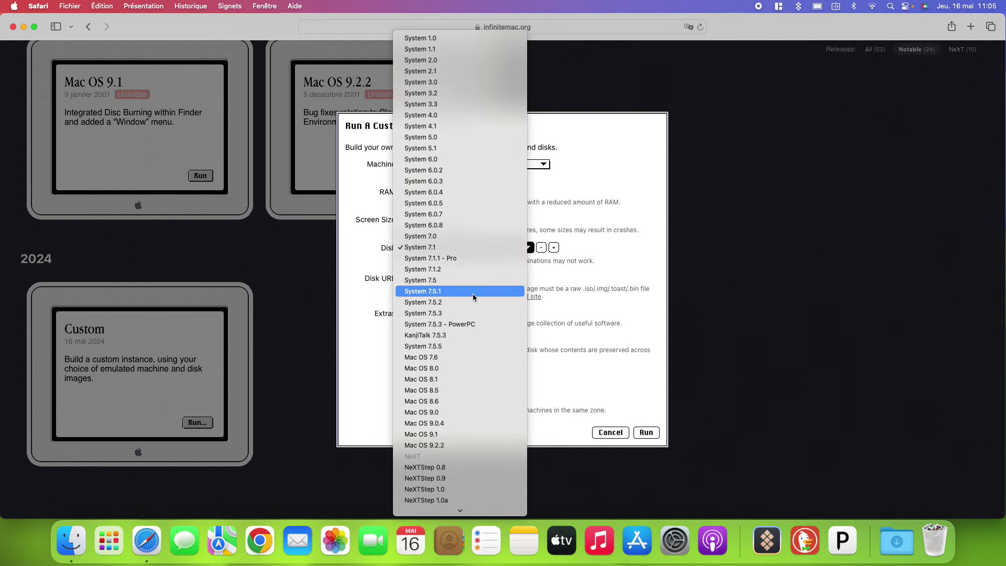
scroll(473, 295, "down", 5)
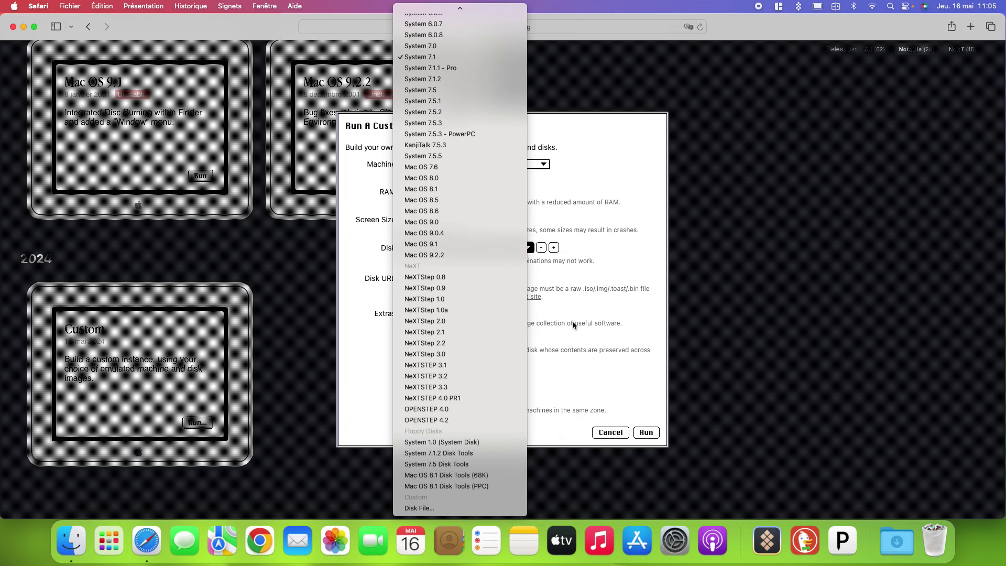
left_click(632, 279)
left_click(611, 433)
Step: Turn on automatic hiding of the Dock and enlarge the browser window to fill the freed space
scroll(520, 352, "up", 5)
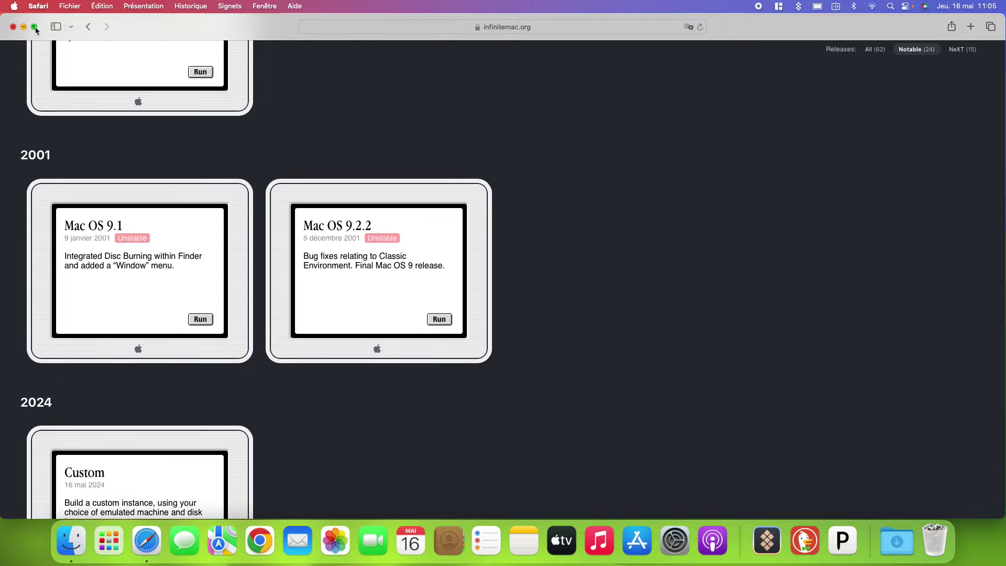
mouse_move(34, 29)
right_click(751, 559)
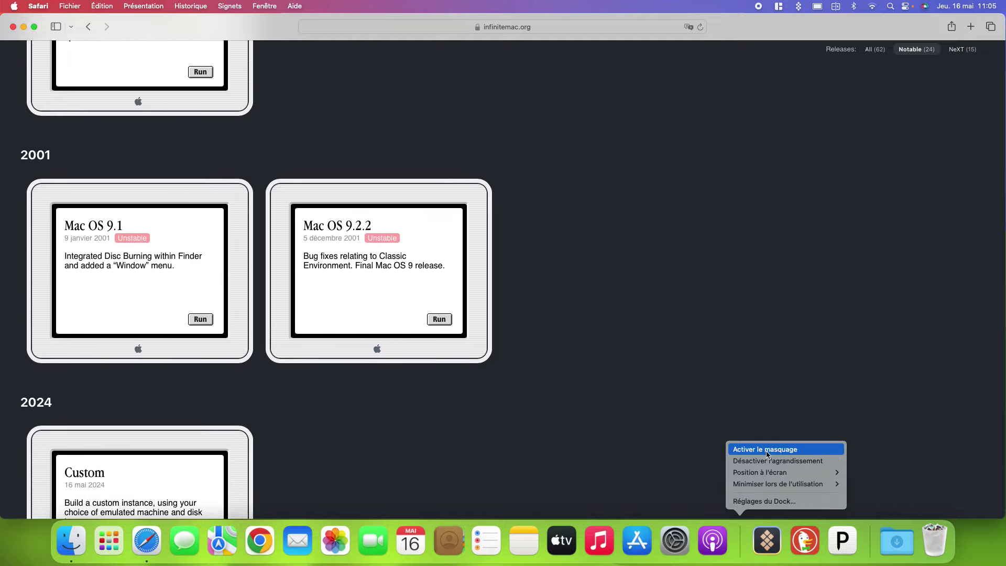
left_click(744, 444)
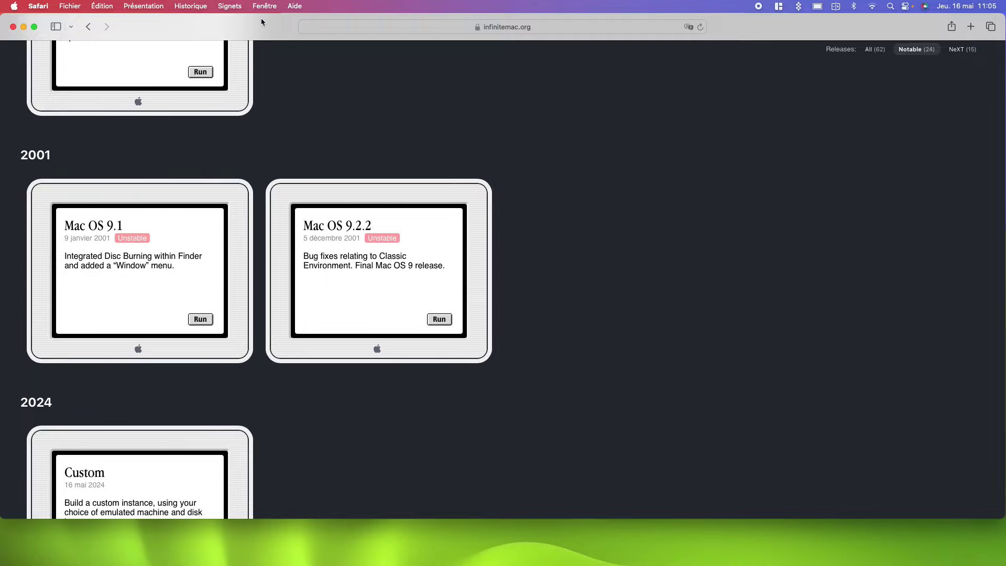
left_click_drag(261, 21, 274, 1)
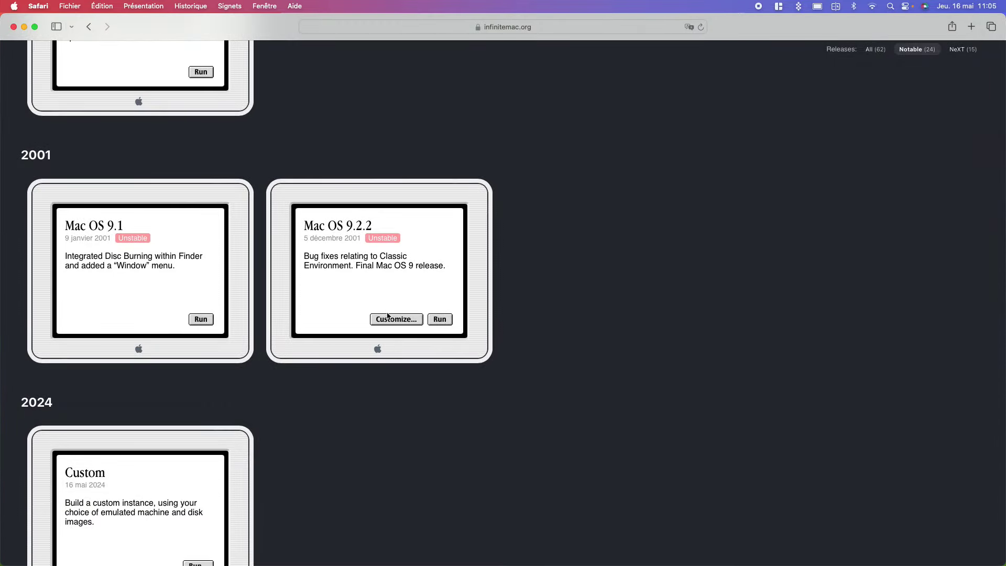
Step: Run the Mac OS 9.0 release from 1999 and switch the browser window to full screen
scroll(325, 288, "up", 5)
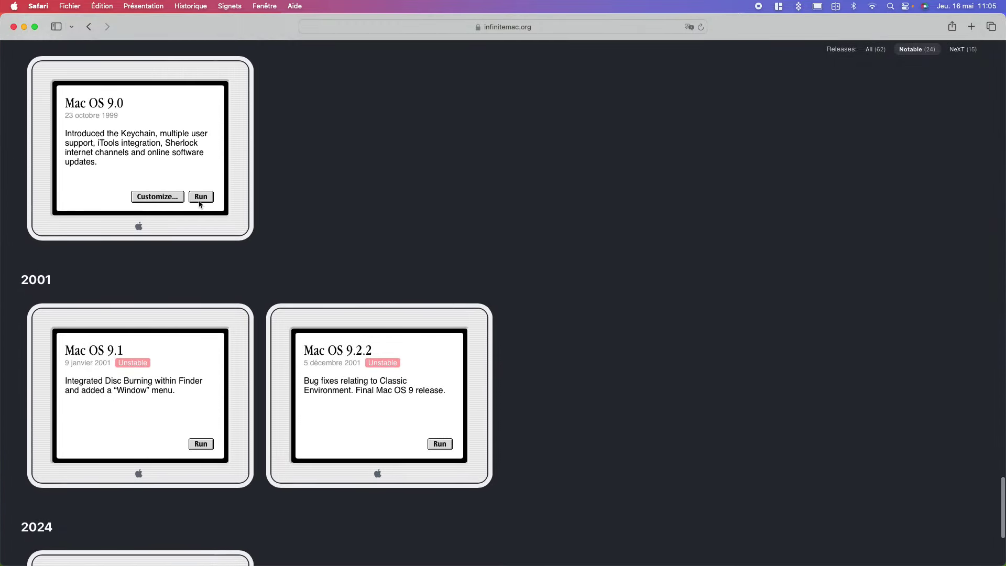
left_click(204, 198)
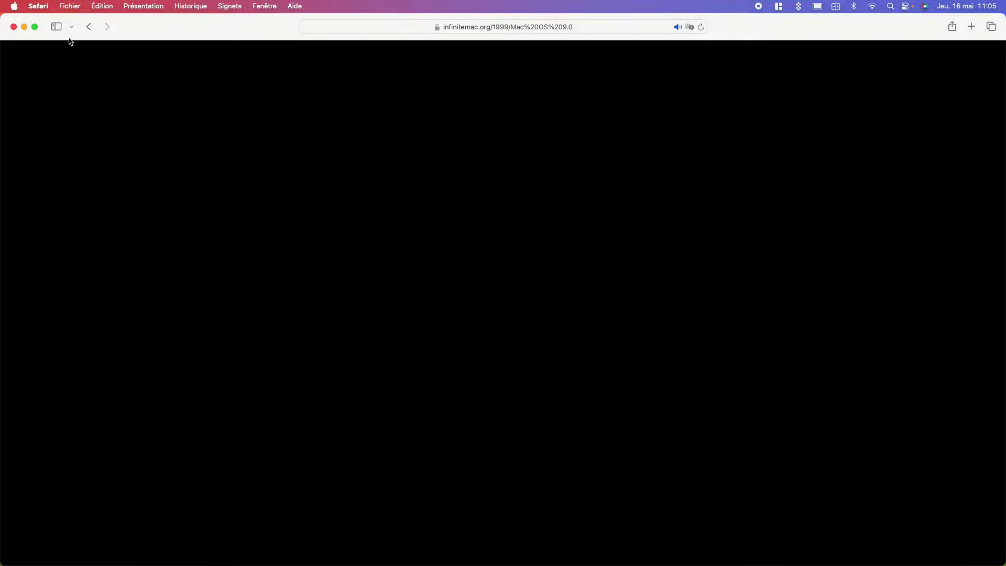
left_click(35, 28)
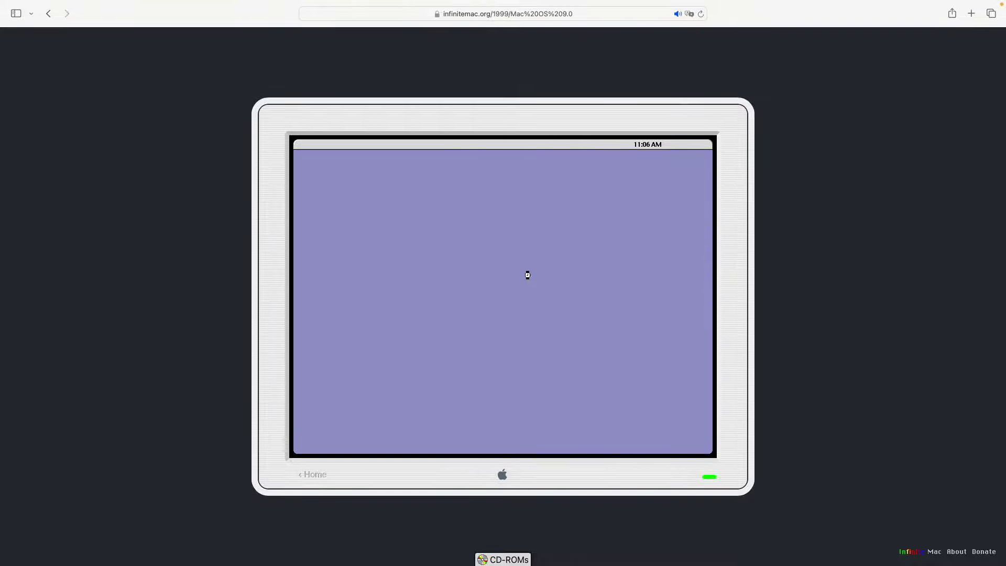
mouse_move(701, 477)
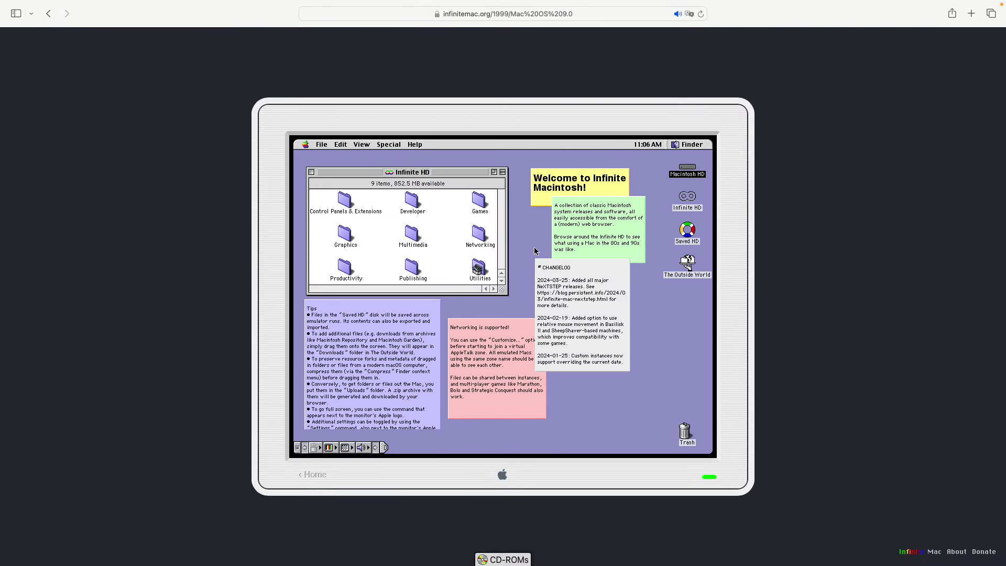
Step: Check the sound volume control in the Control Strip, and collapse and expand the strip
left_click(368, 449)
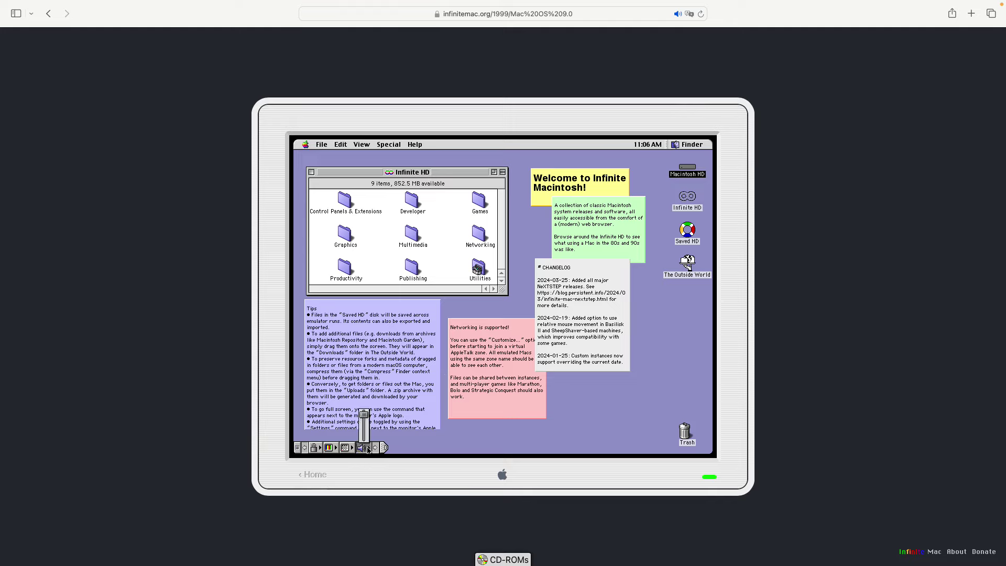
left_click(297, 449)
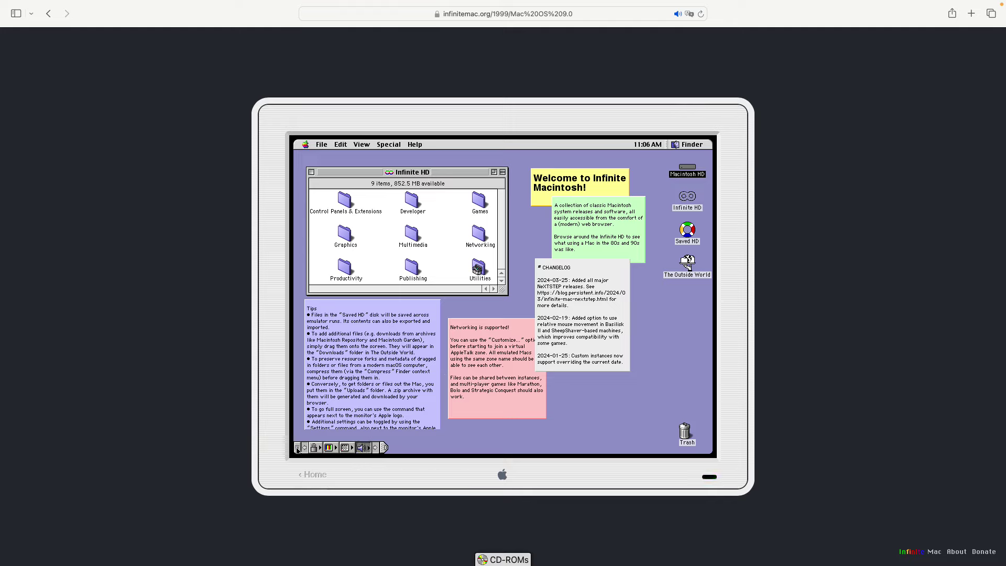
left_click(385, 448)
left_click(299, 448)
Step: Open the Applications folder on Macintosh HD and enlarge its window
double_click(686, 167)
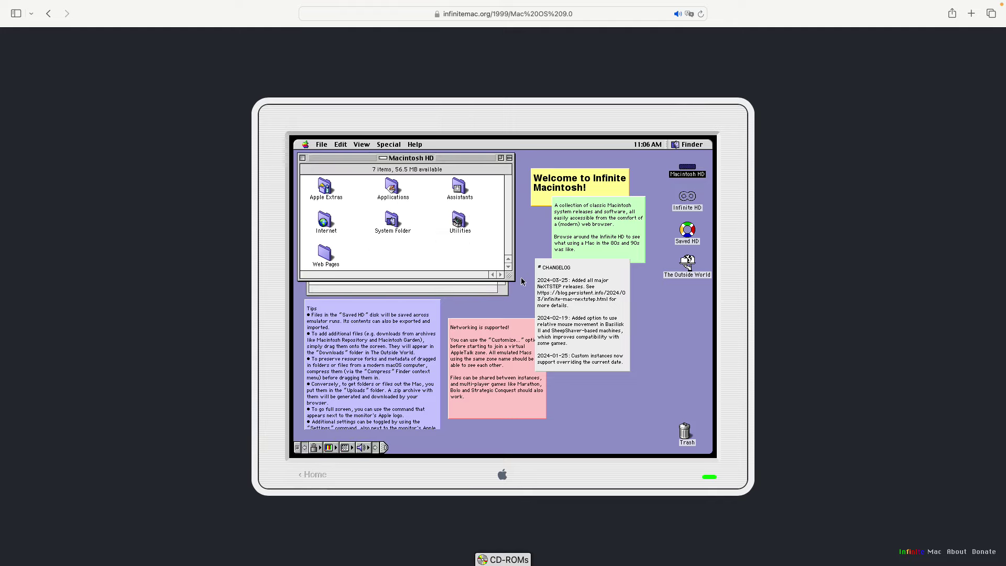
double_click(392, 186)
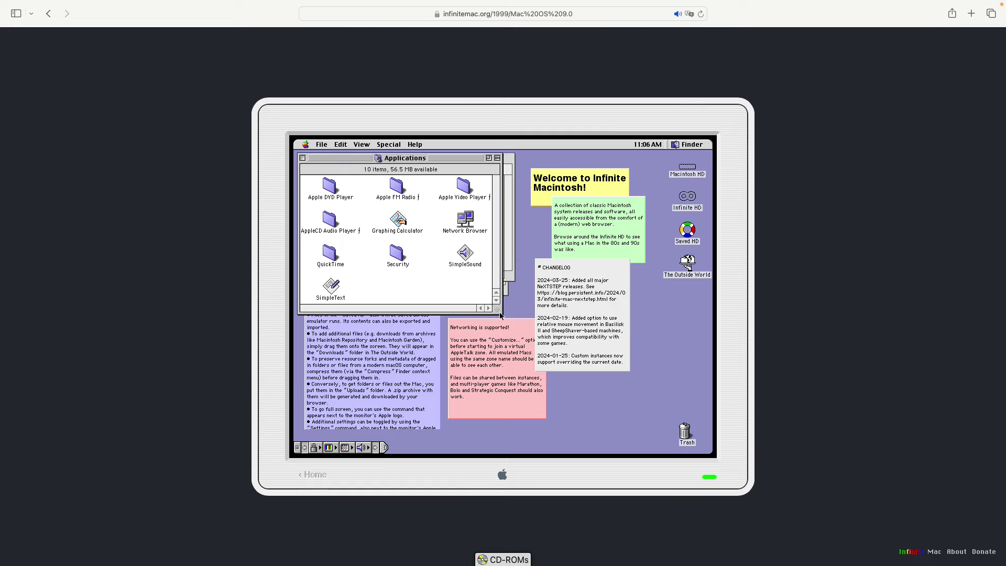
left_click_drag(497, 308, 621, 373)
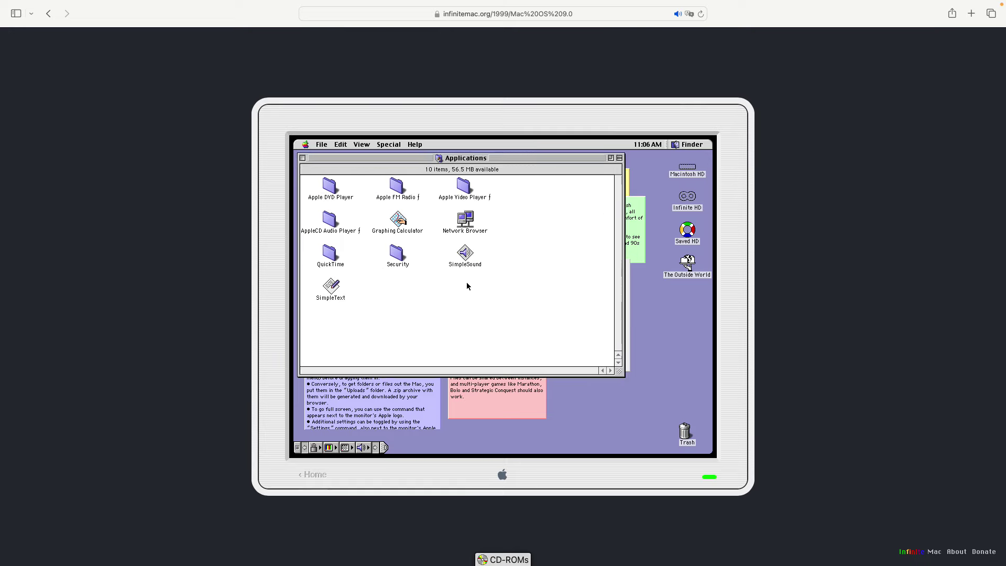
Step: View the contents of the QuickTime folder, and close the QuickTime and Applications windows
left_click(330, 254)
double_click(330, 254)
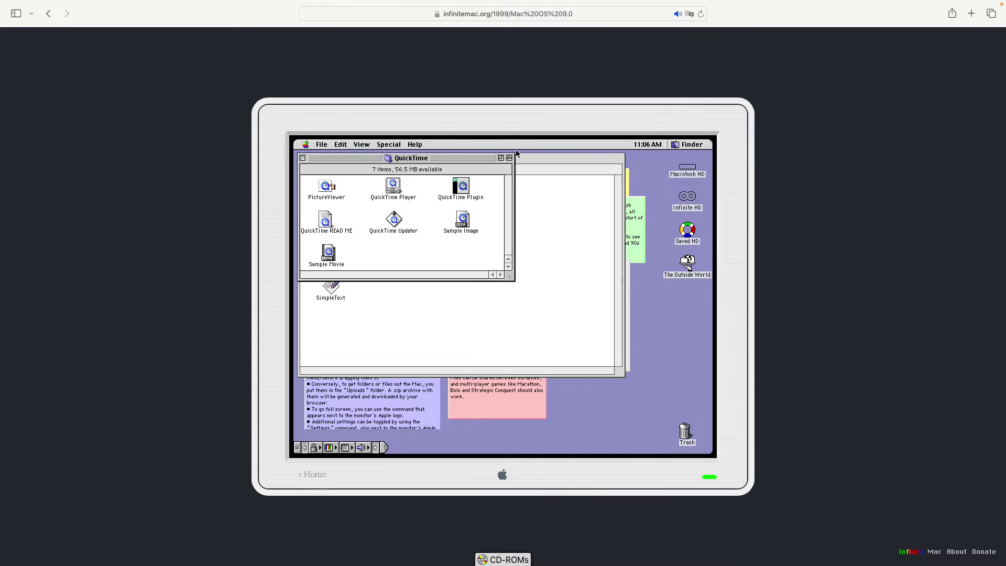
left_click(302, 158)
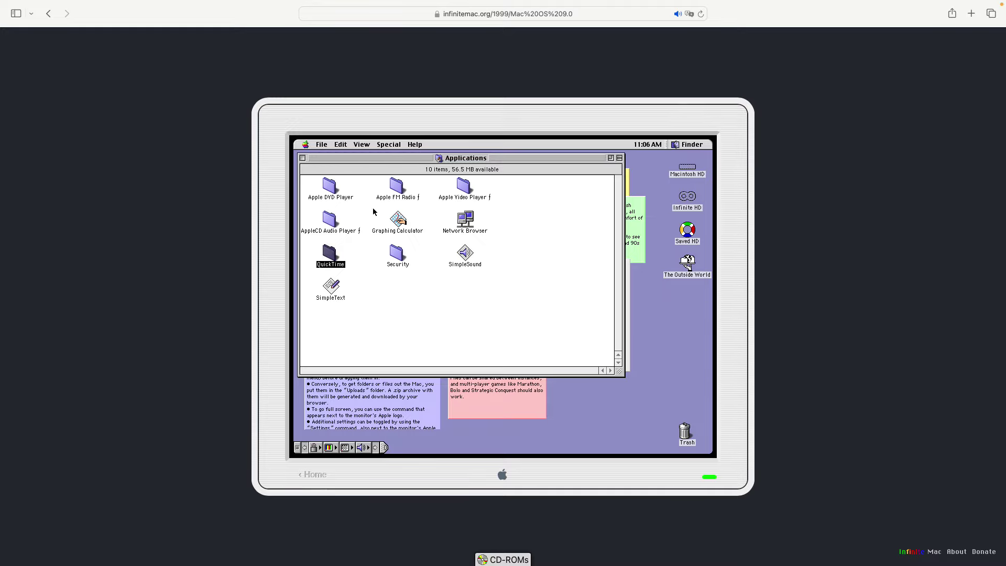
left_click(302, 159)
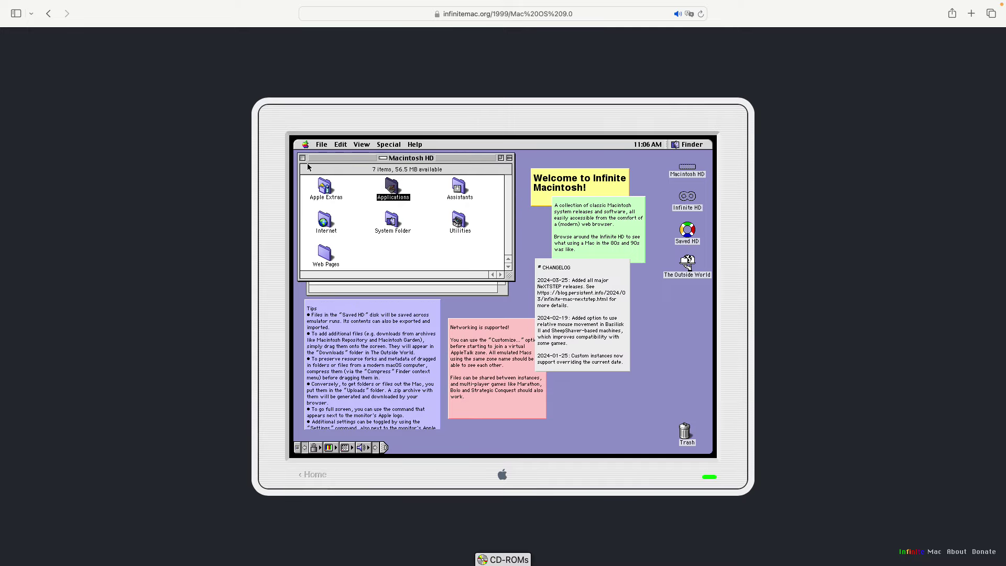
Step: Launch Disk Copy from the Utilities folder, accept its software license and collapse its window
left_click(464, 222)
double_click(454, 235)
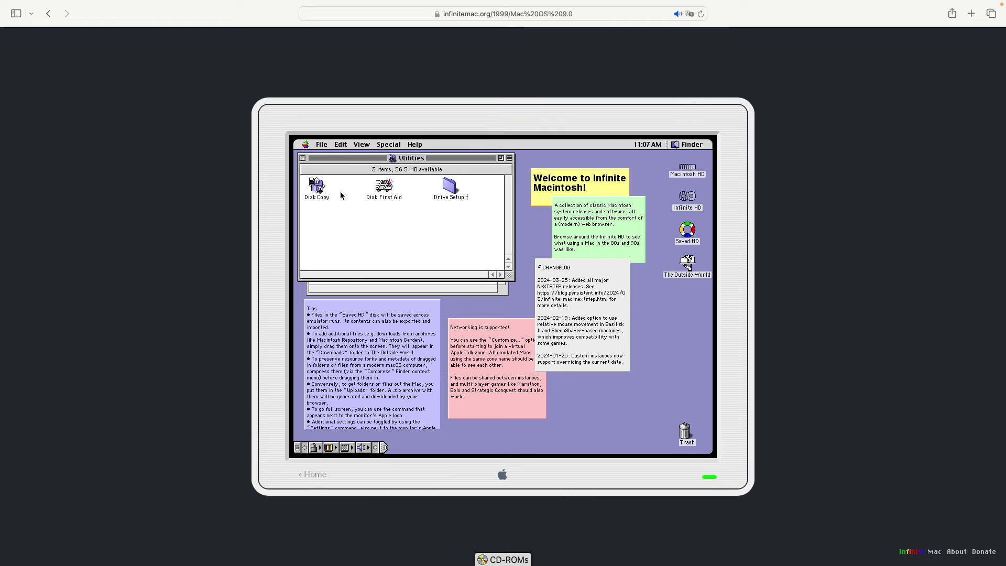
double_click(317, 188)
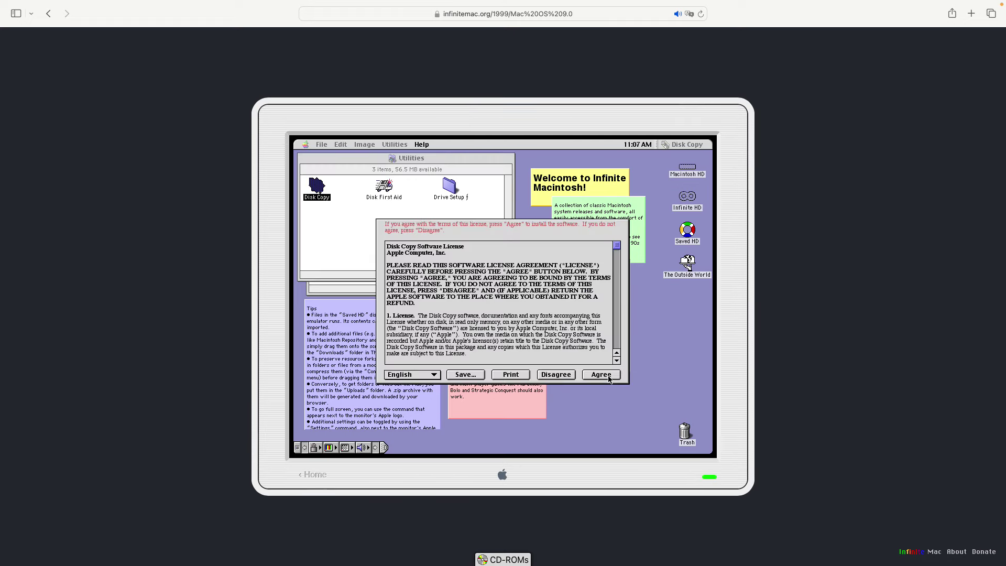
left_click(601, 374)
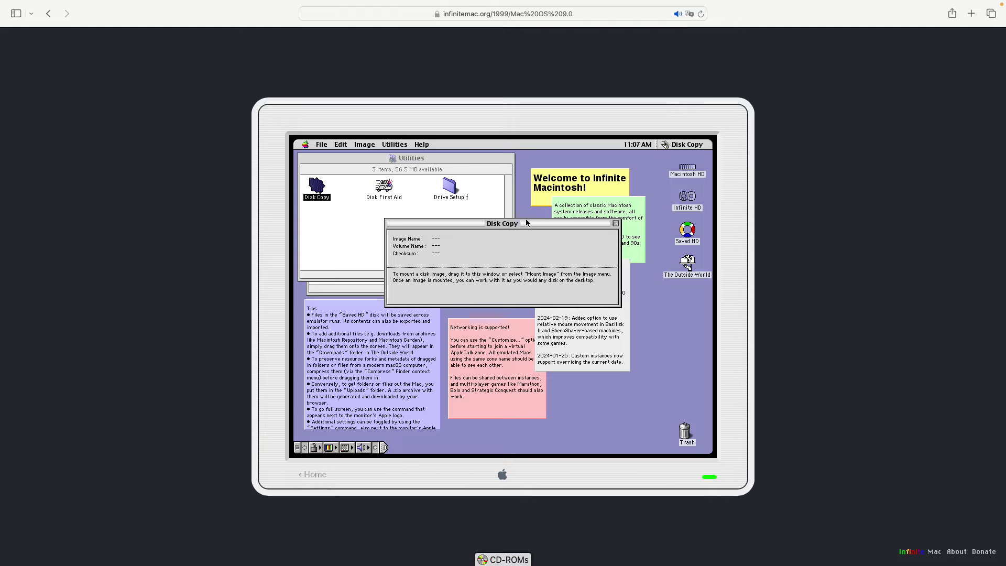
left_click(616, 224)
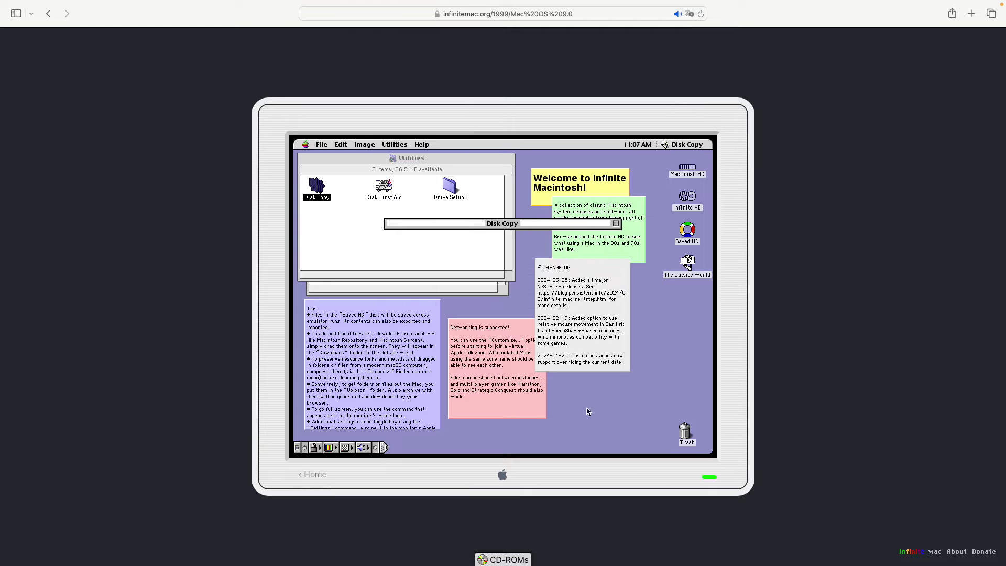
Step: Browse the CD-ROM library from Compilations through Developer, Games, Magazines, Multimedia, Publishing and Reference to System Software/Compilations
left_click(513, 560)
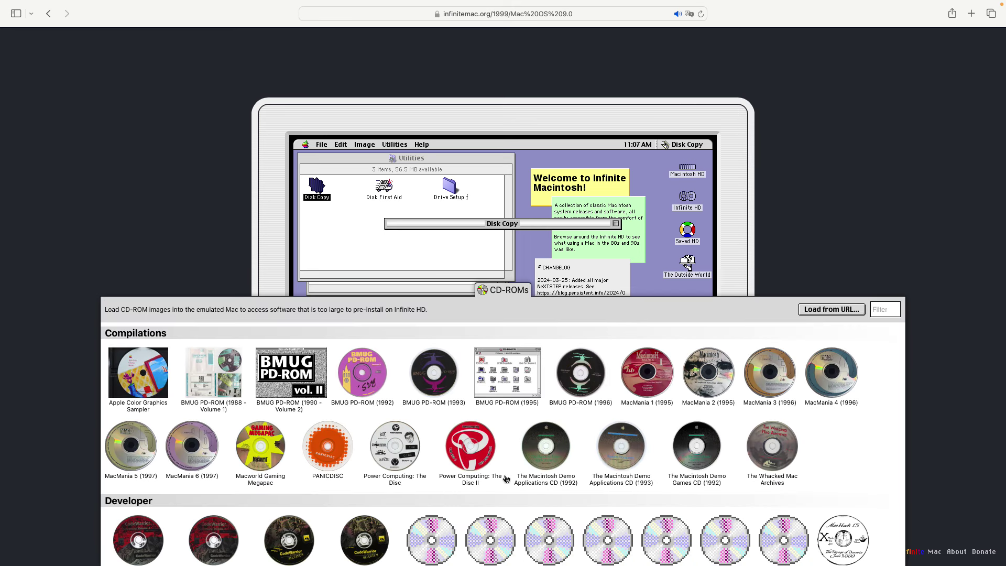
scroll(480, 480, "down", 2)
scroll(480, 480, "up", 2)
scroll(337, 451, "down", 3)
scroll(335, 457, "down", 2)
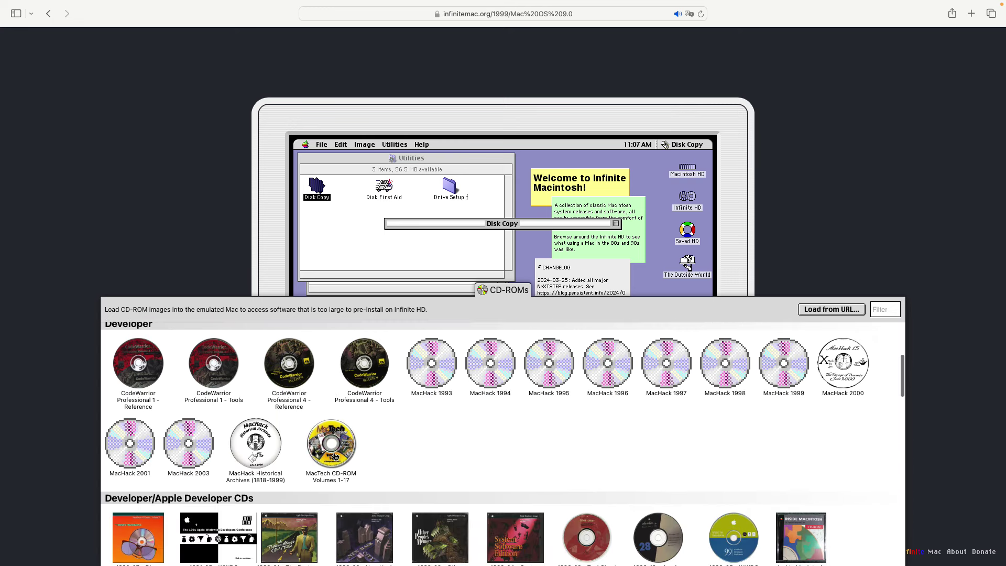
scroll(348, 460, "down", 2)
scroll(348, 461, "down", 3)
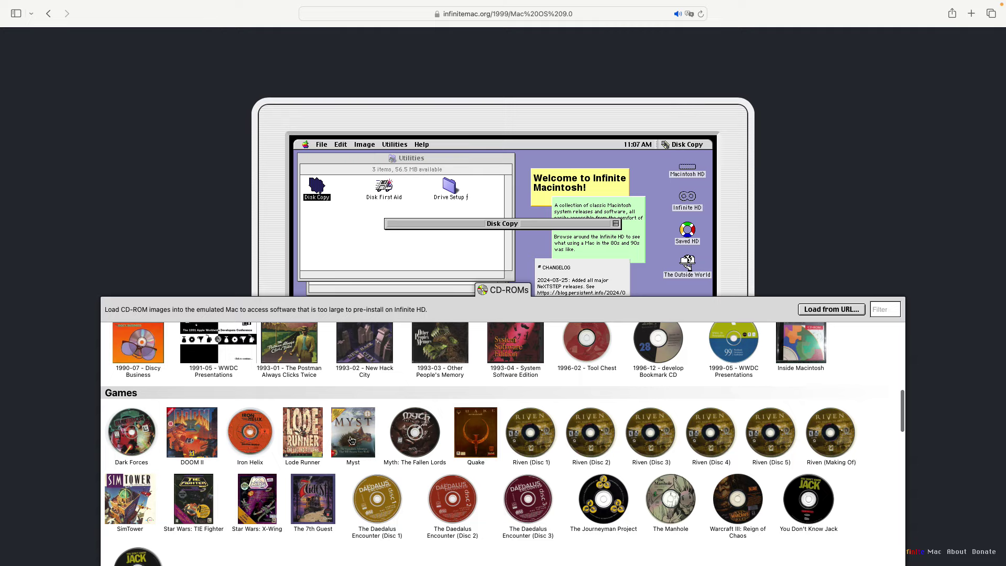
scroll(354, 444, "down", 1)
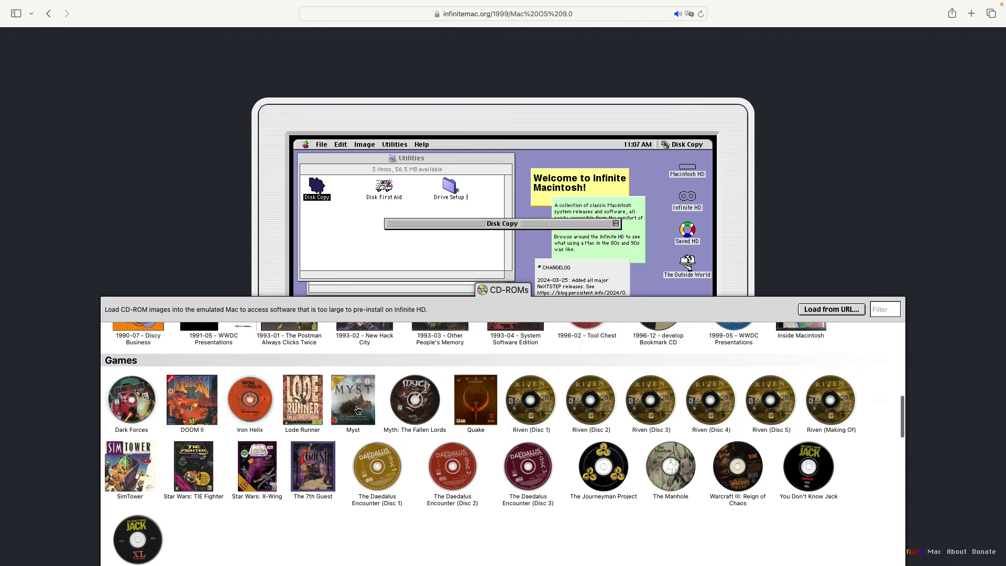
scroll(322, 475, "down", 2)
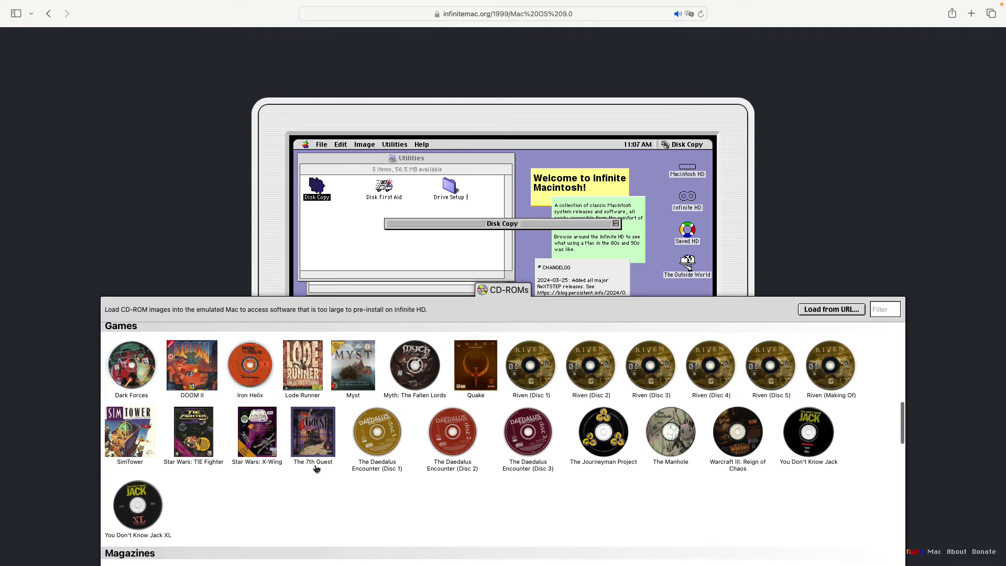
scroll(278, 448, "down", 4)
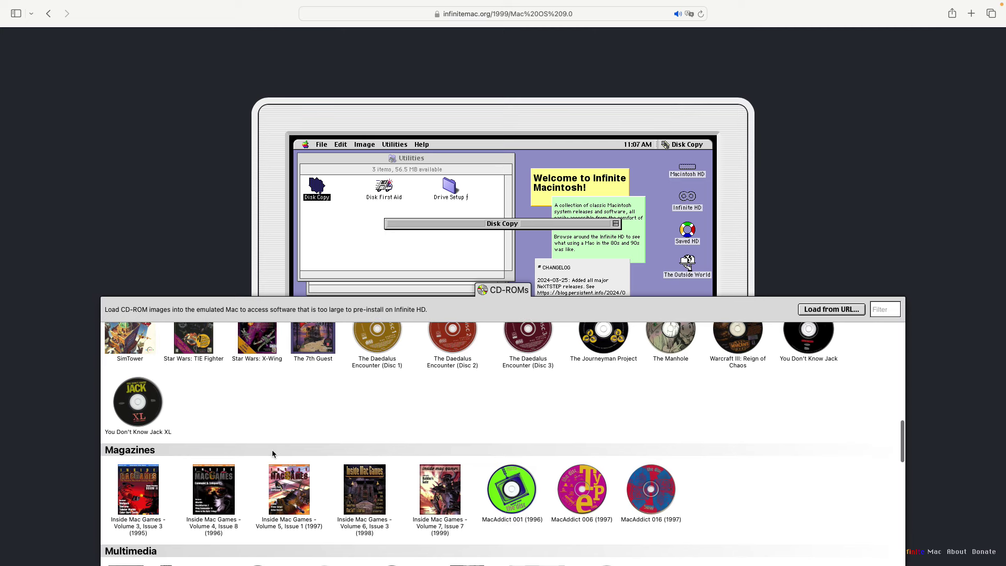
scroll(140, 407, "up", 4)
scroll(292, 448, "down", 5)
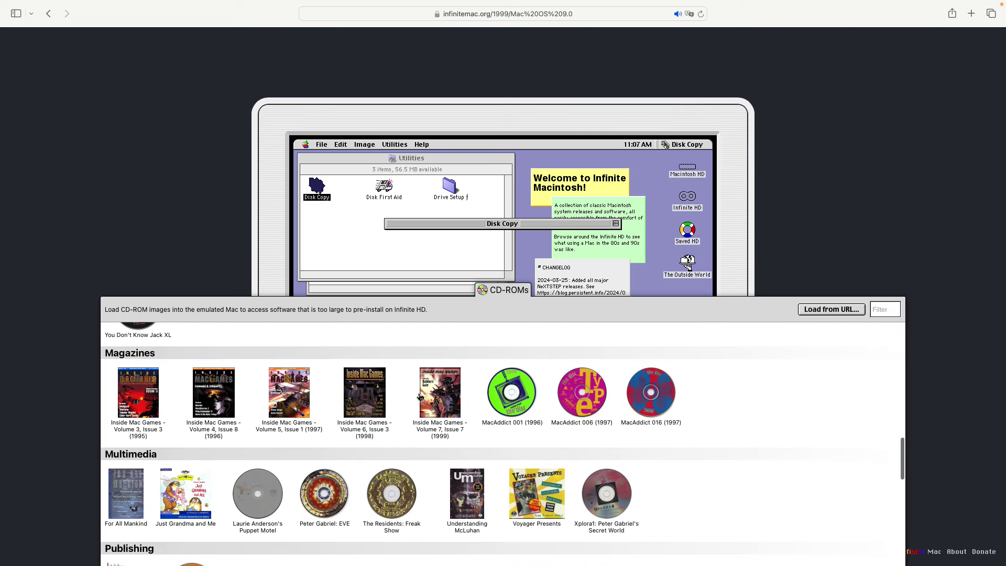
scroll(417, 403, "down", 4)
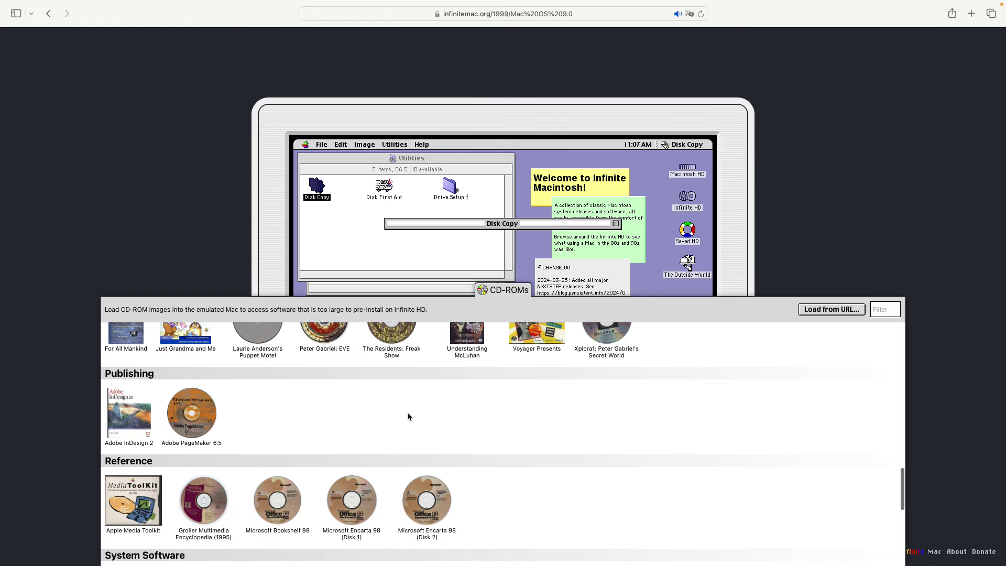
scroll(406, 416, "down", 4)
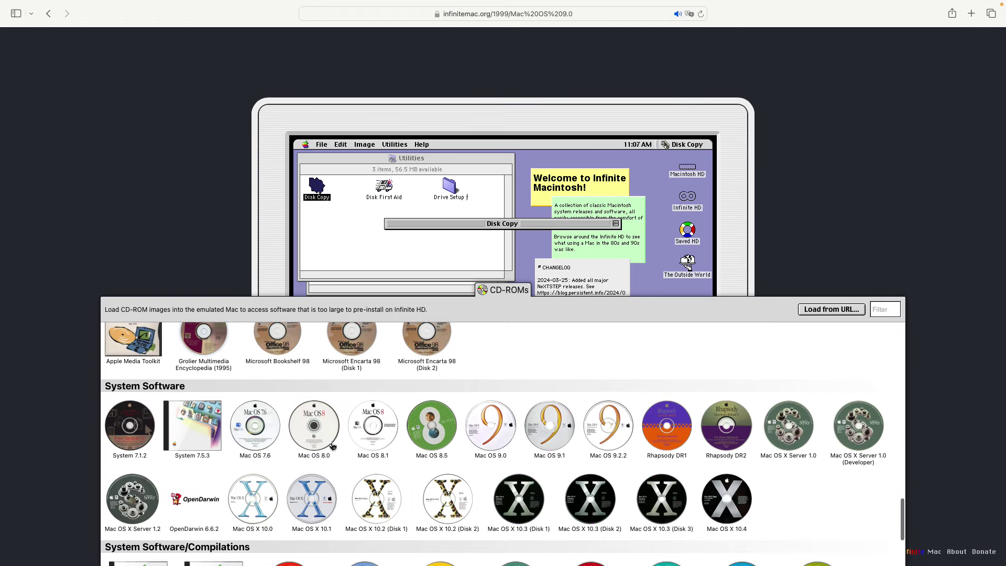
scroll(325, 432, "down", 3)
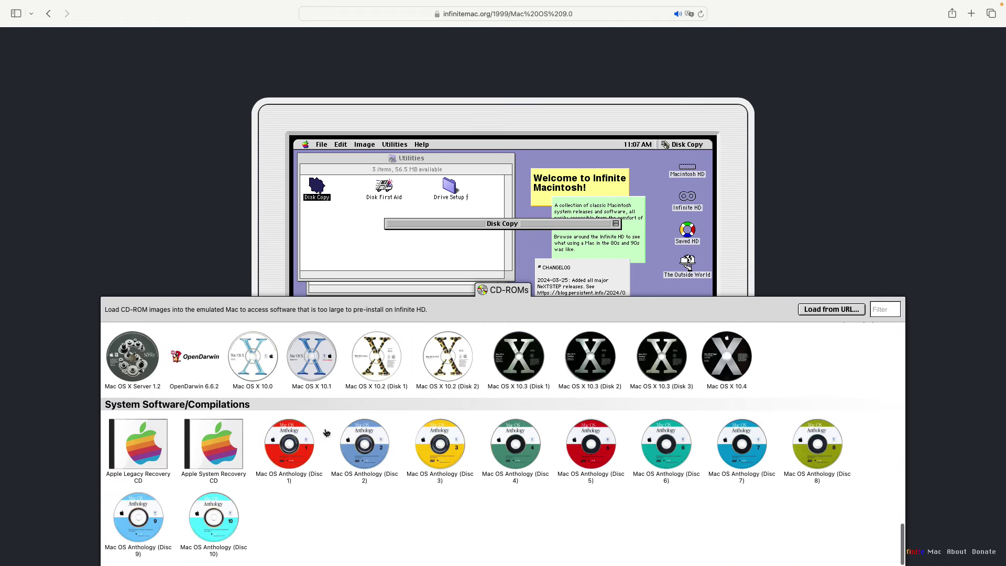
Step: Load the Myst CD-ROM from the library's Games section into the emulated Mac
scroll(330, 430, "up", 6)
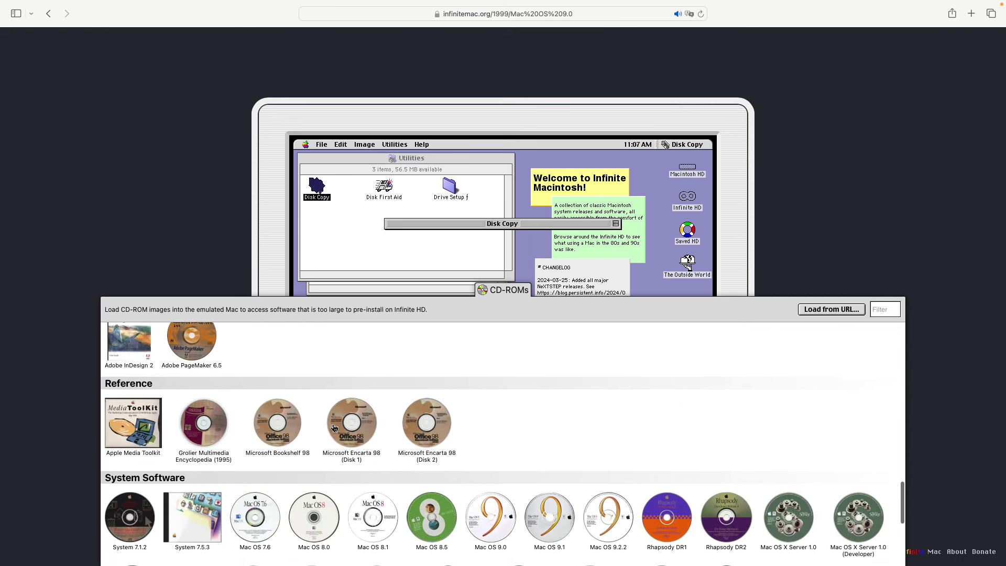
scroll(333, 428, "up", 15)
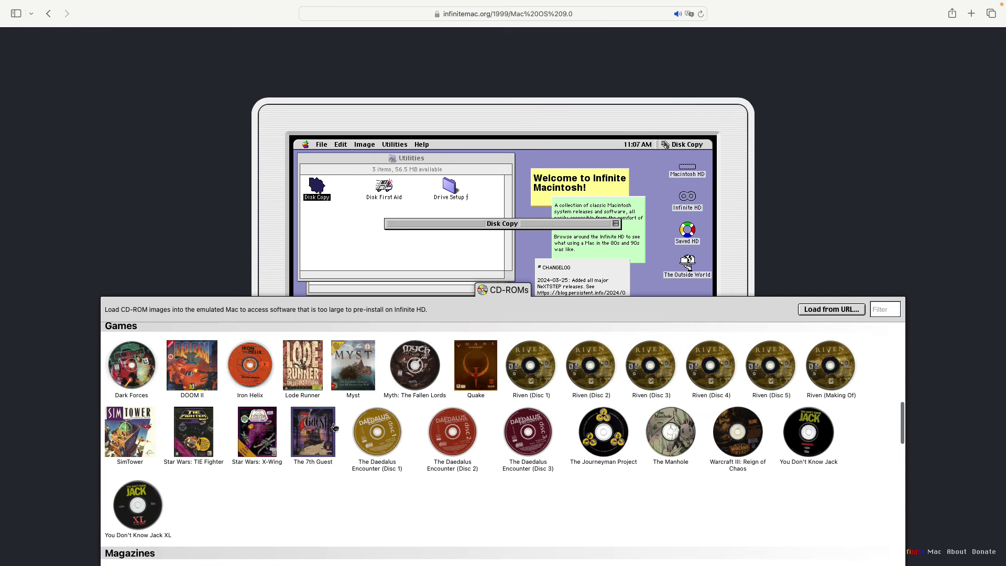
scroll(334, 427, "up", 2)
key("Escape")
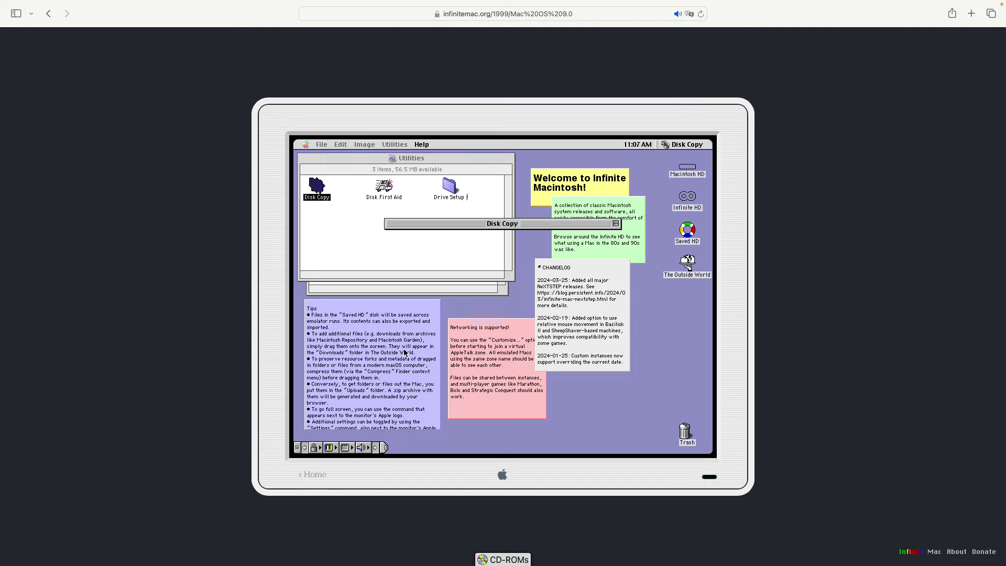
key("super+n")
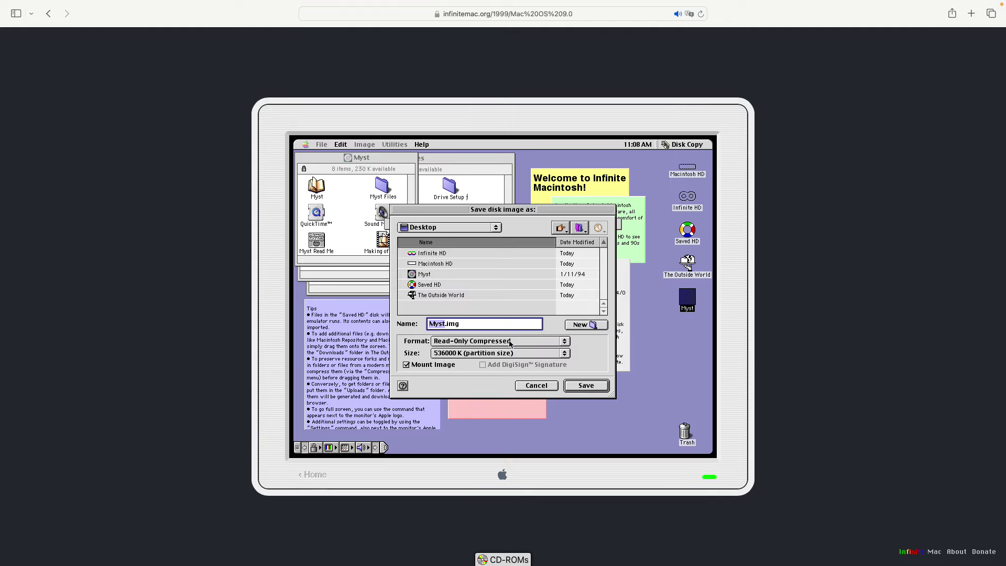
left_click(425, 274)
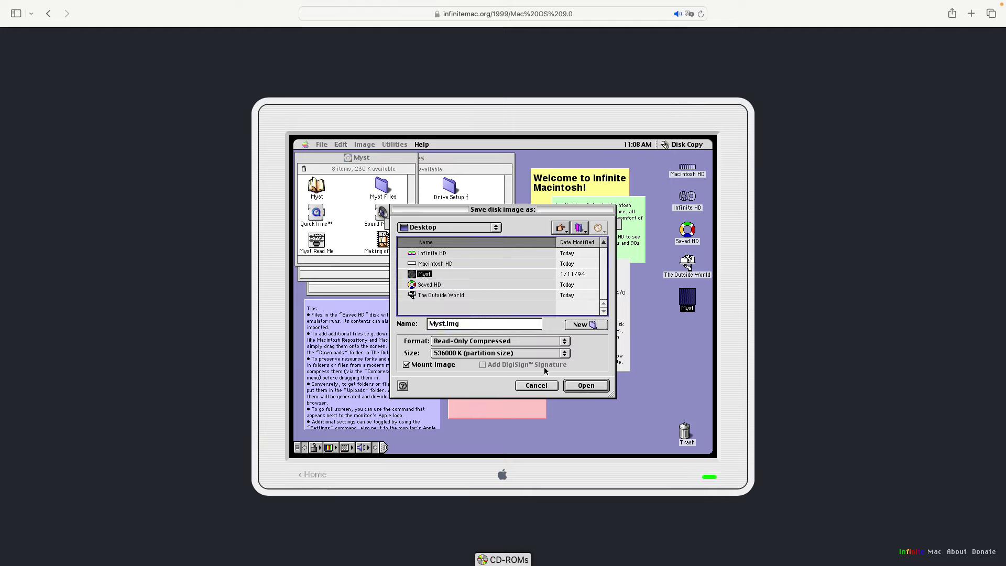
left_click(583, 386)
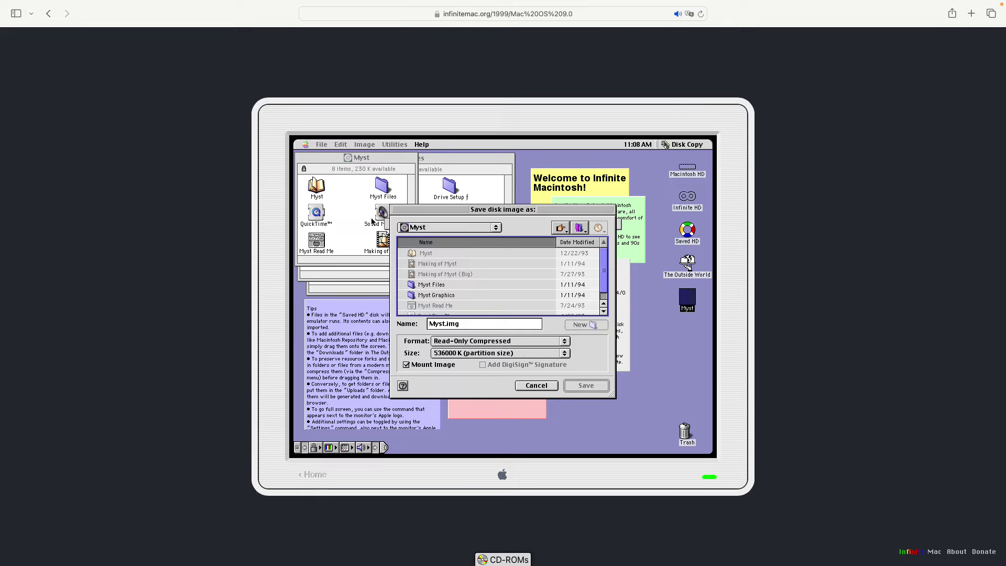
left_click(545, 388)
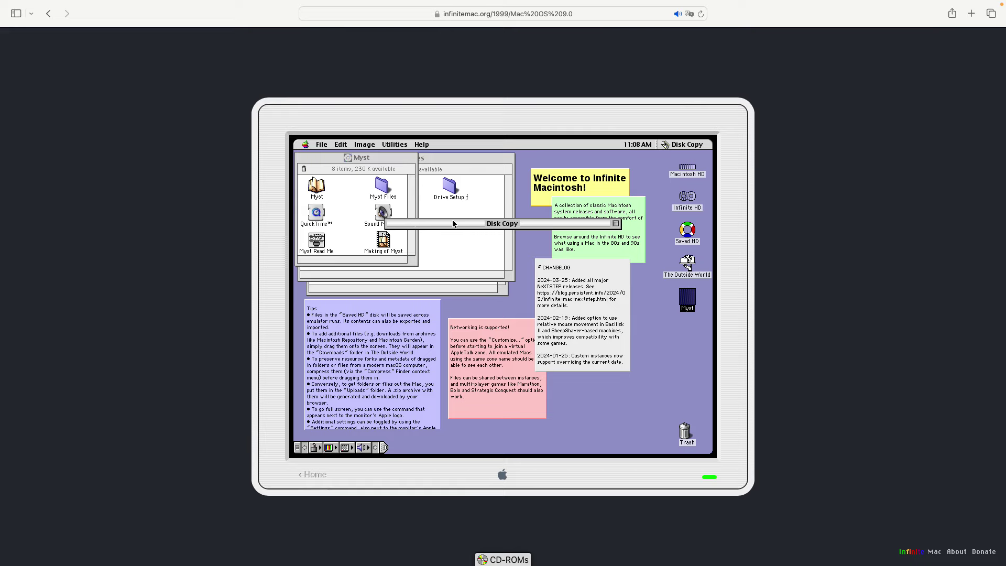
Step: Clear space on the desktop by moving the Disk Copy and Myst windows aside and closing the Utilities window
left_click_drag(453, 221, 556, 395)
left_click(464, 247)
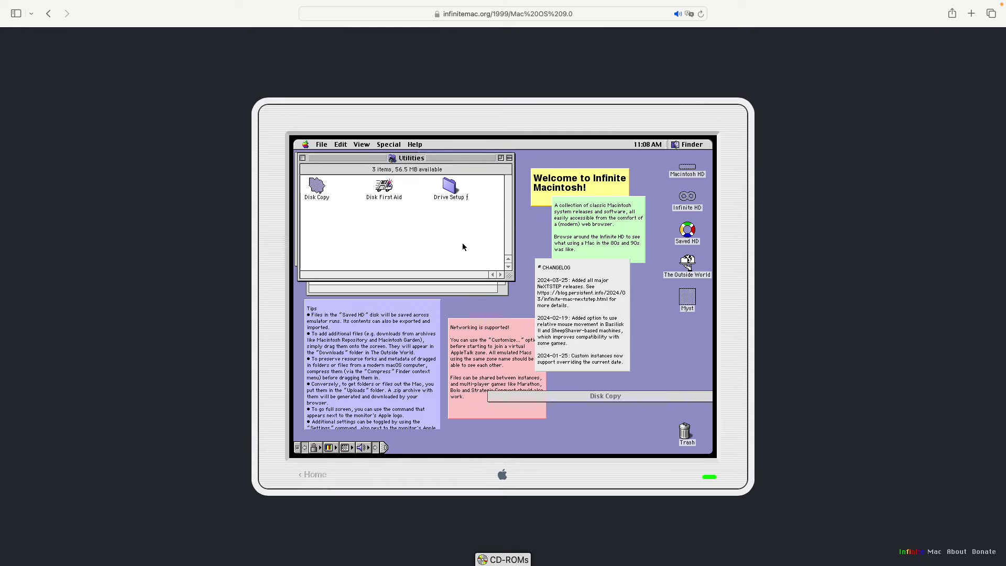
left_click_drag(352, 159, 538, 268)
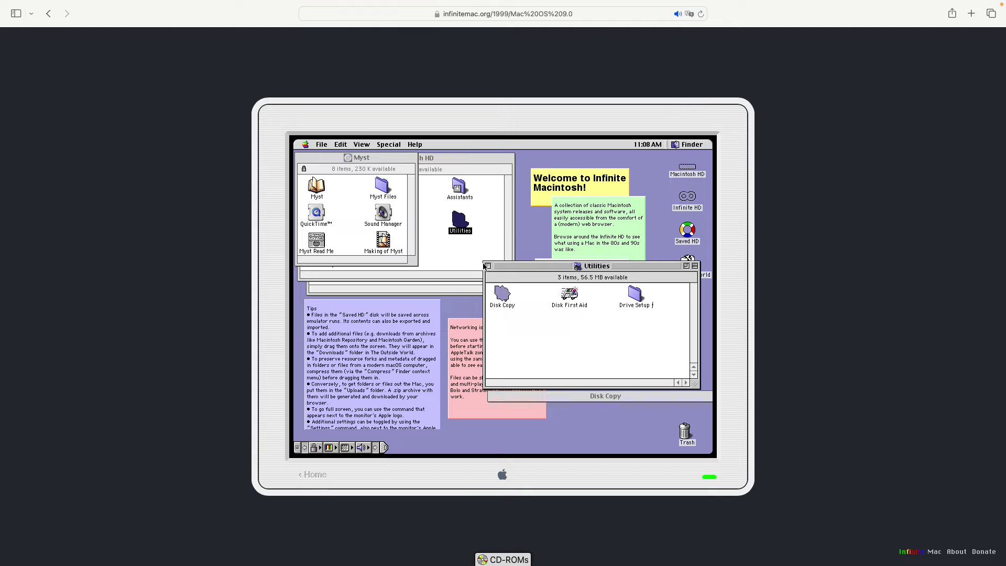
left_click(488, 266)
left_click_drag(369, 160, 600, 256)
Step: Copy the Myst Files folder and the Myst application from the CD into Macintosh HD's Applications folder
double_click(392, 187)
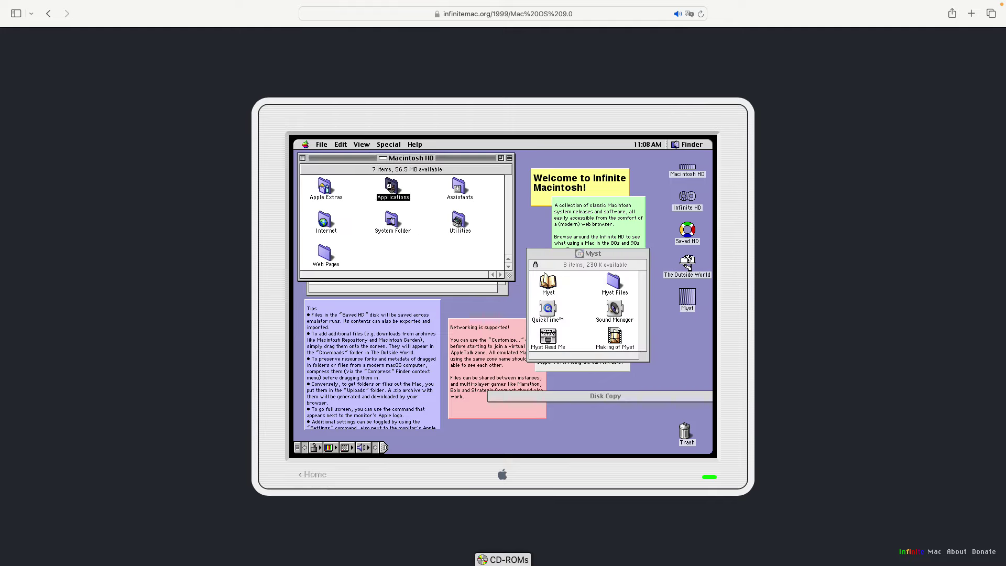
left_click(636, 256)
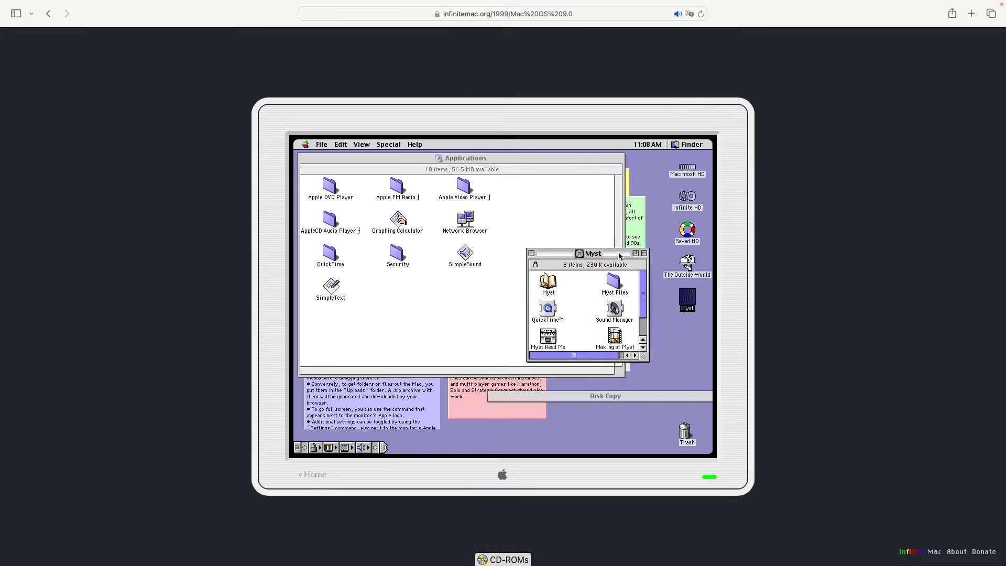
left_click_drag(610, 287, 549, 224)
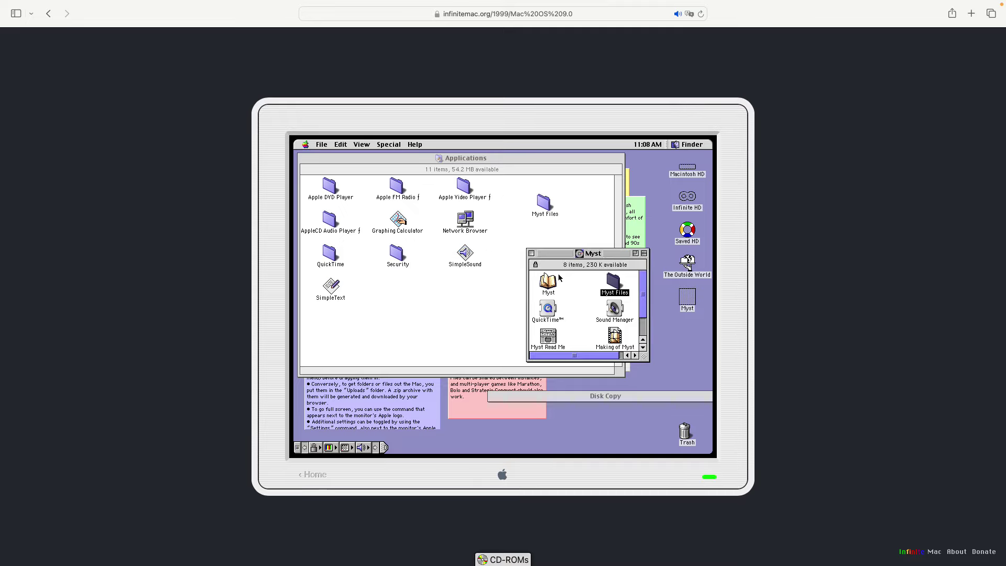
left_click_drag(551, 286, 583, 221)
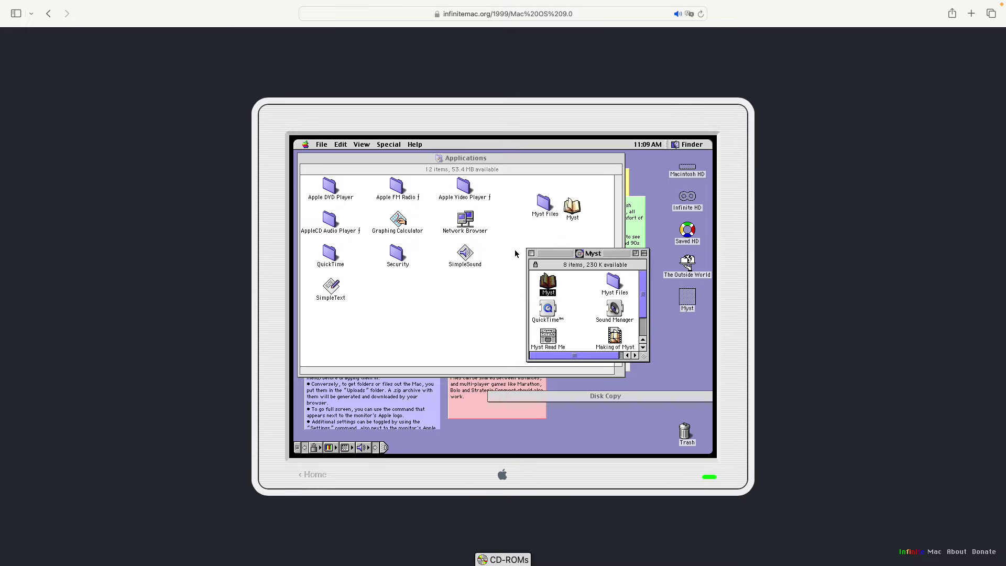
Step: Close the Myst CD window and launch the copied Myst application from the Applications folder, switching the monitor to 256 colors
left_click(531, 254)
left_click(572, 210)
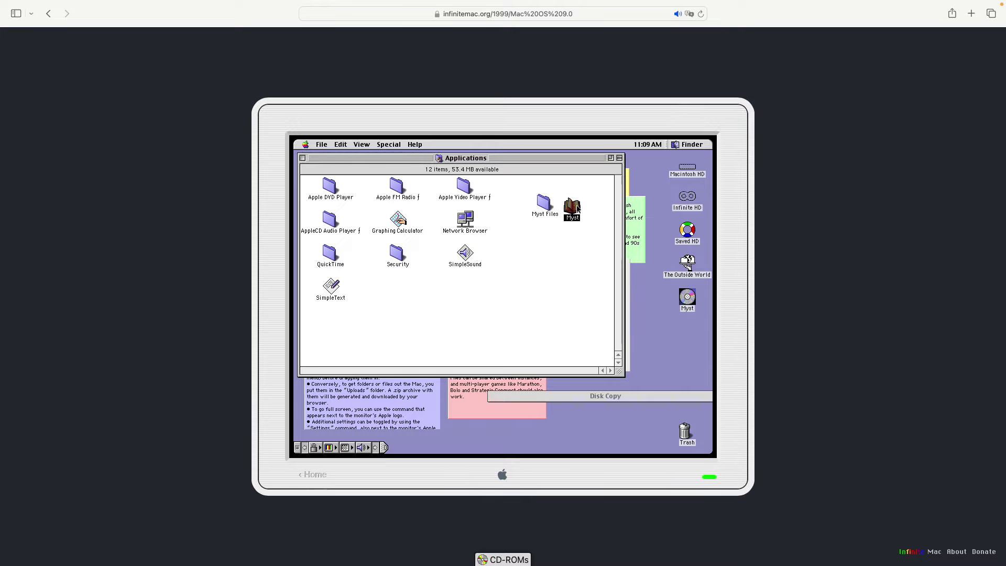
double_click(576, 208)
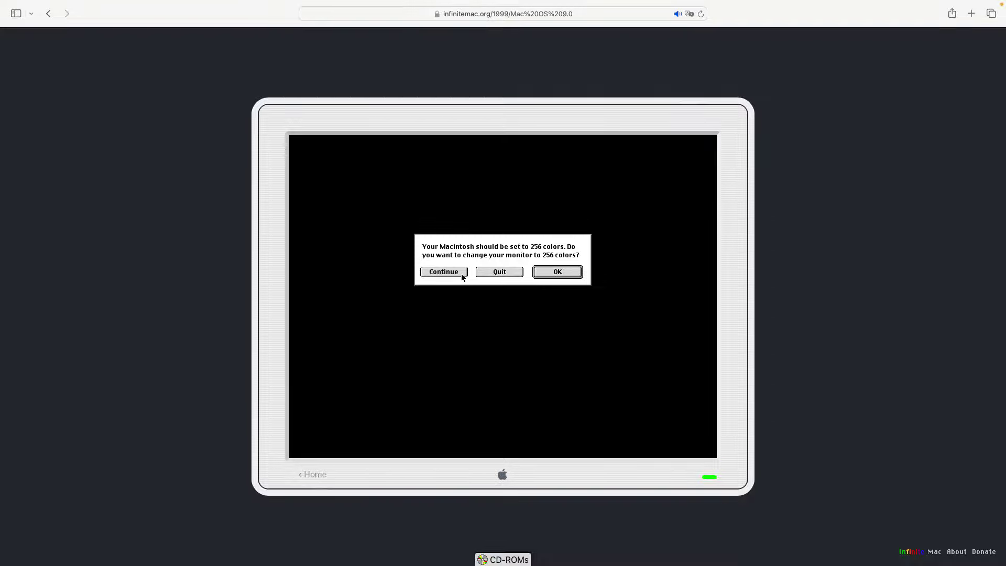
left_click(569, 277)
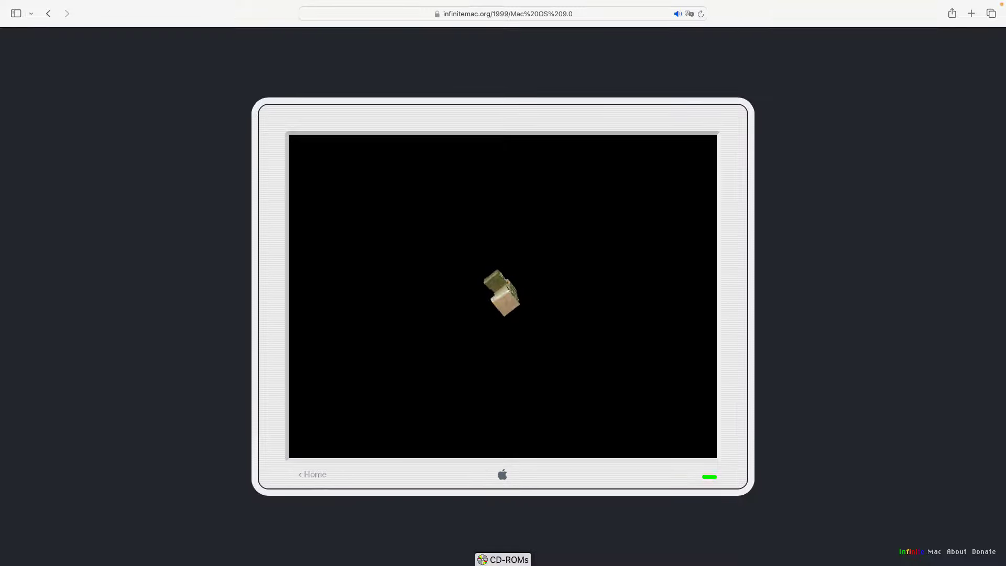
Step: Adjust the sound volume during the Myst introduction and move forward along the wooden dock in the game
key("XF86AudioLowerVolume")
key("XF86AudioRaiseVolume")
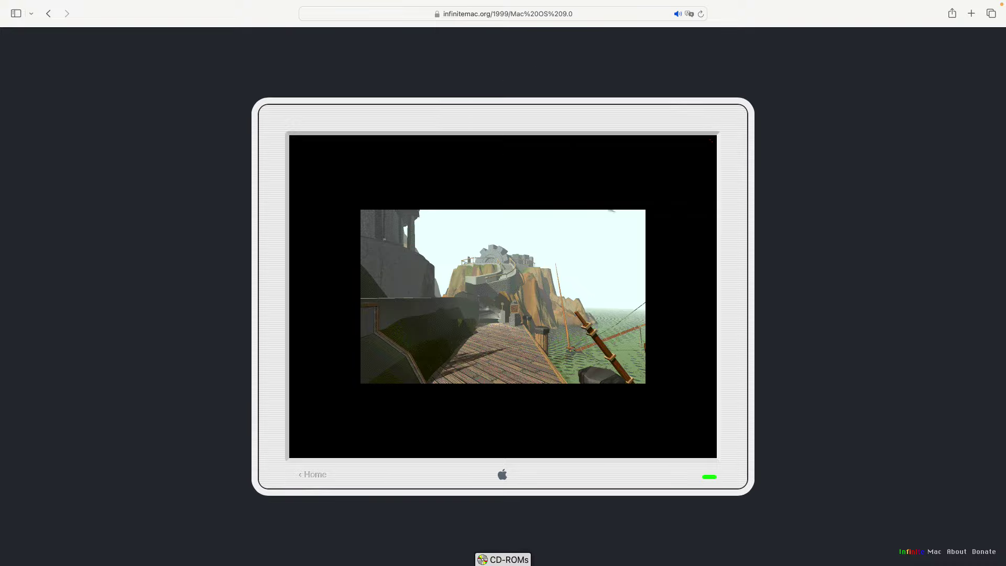
left_click(502, 315)
Step: Leave the Mac OS 9.0 machine by trimming its address back to the infinitemac.org home page
left_click(493, 14)
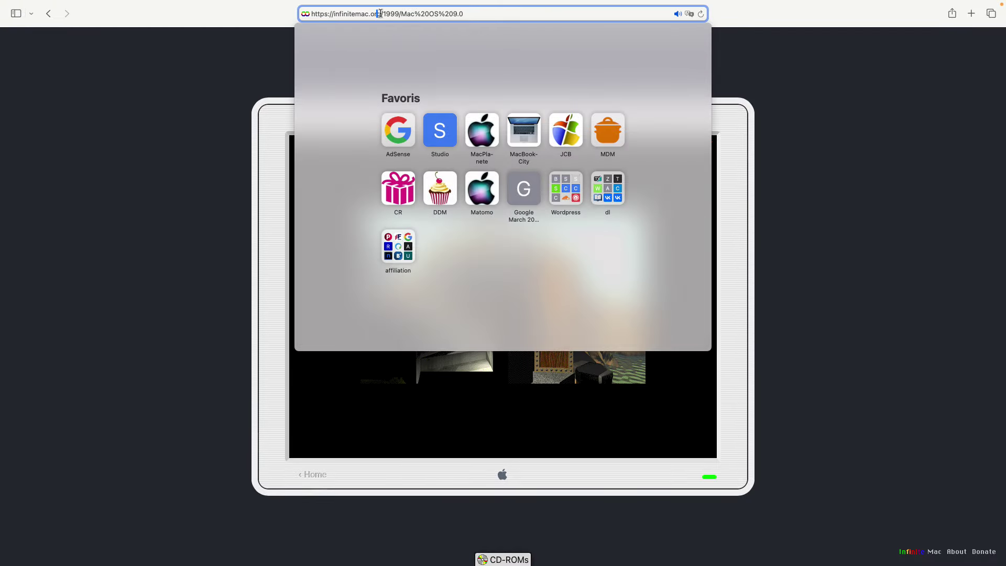
left_click_drag(381, 13, 590, 30)
key("BackSpace")
key("Return")
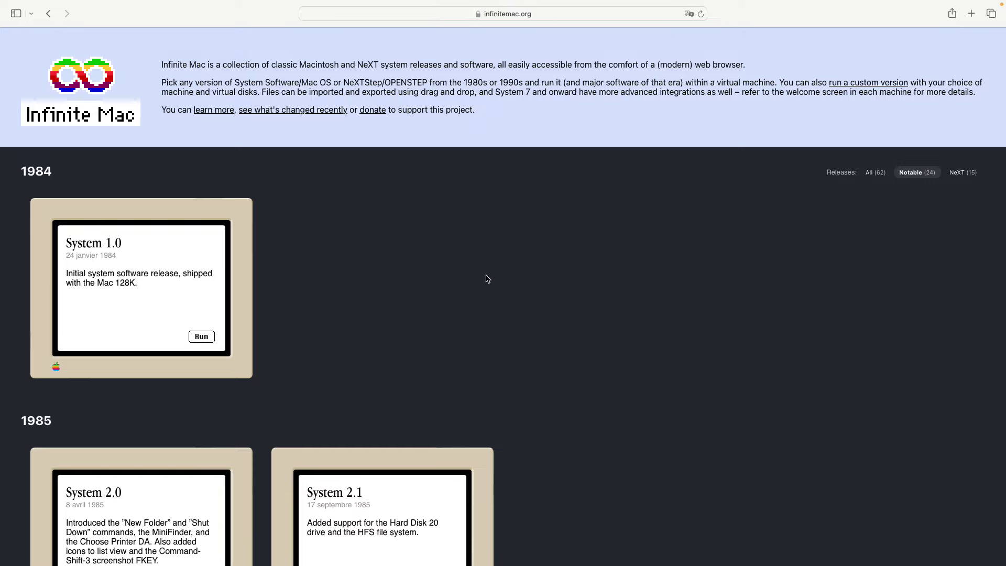
Step: Filter the release list to NeXT systems and run OPENSTEP 4.2 from 1997
scroll(394, 344, "down", 20)
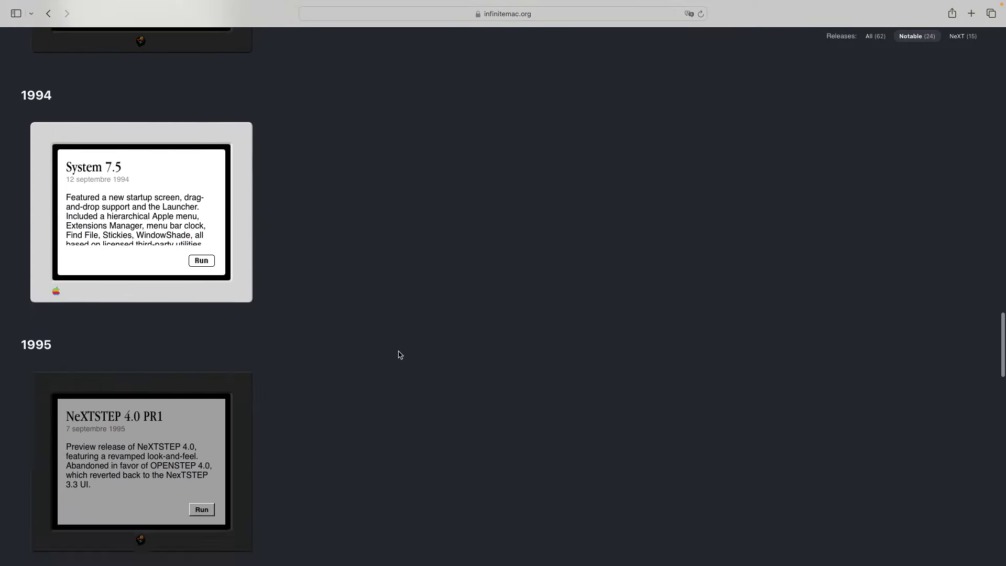
scroll(403, 356, "down", 5)
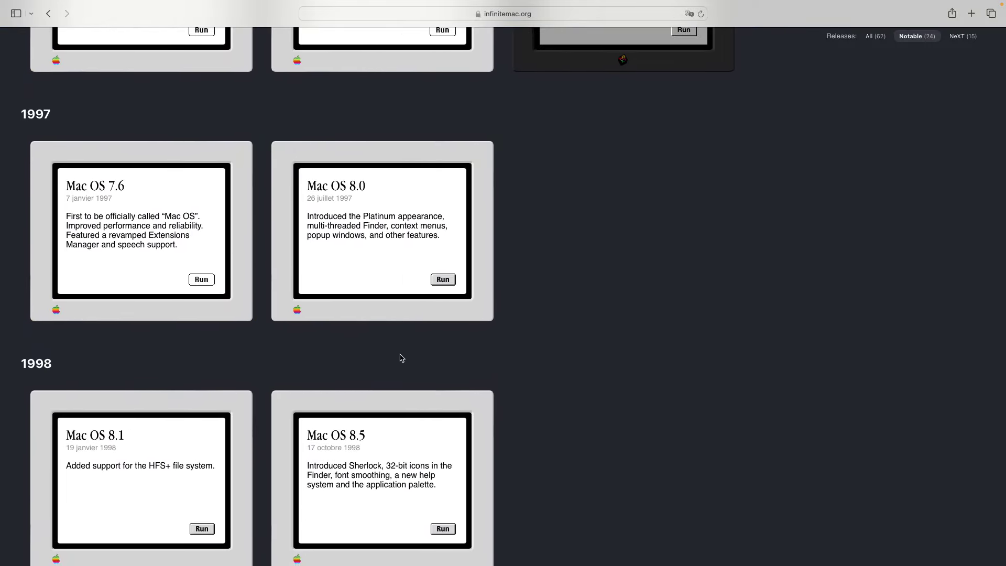
scroll(401, 358, "up", 15)
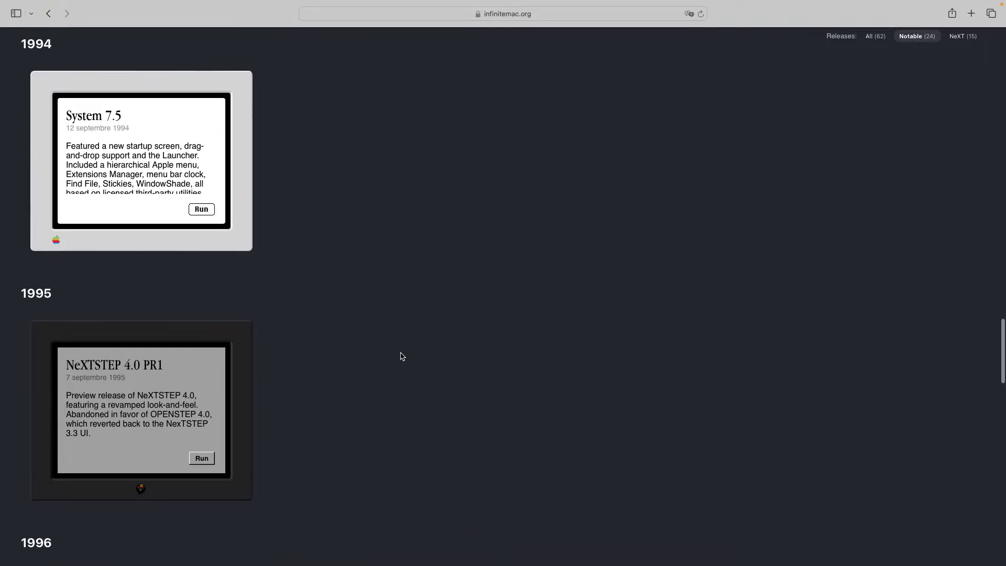
scroll(402, 356, "down", 12)
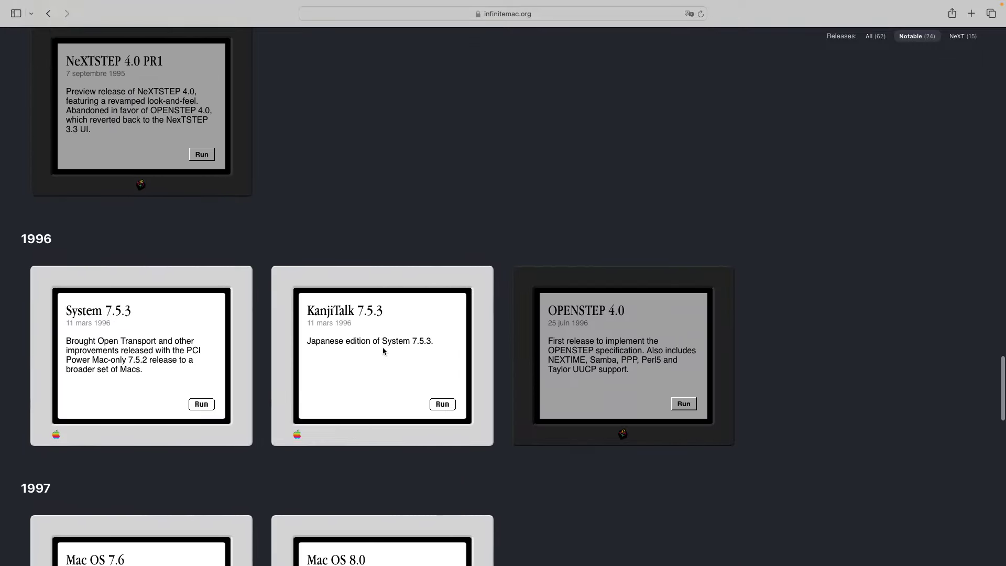
scroll(398, 309, "up", 4)
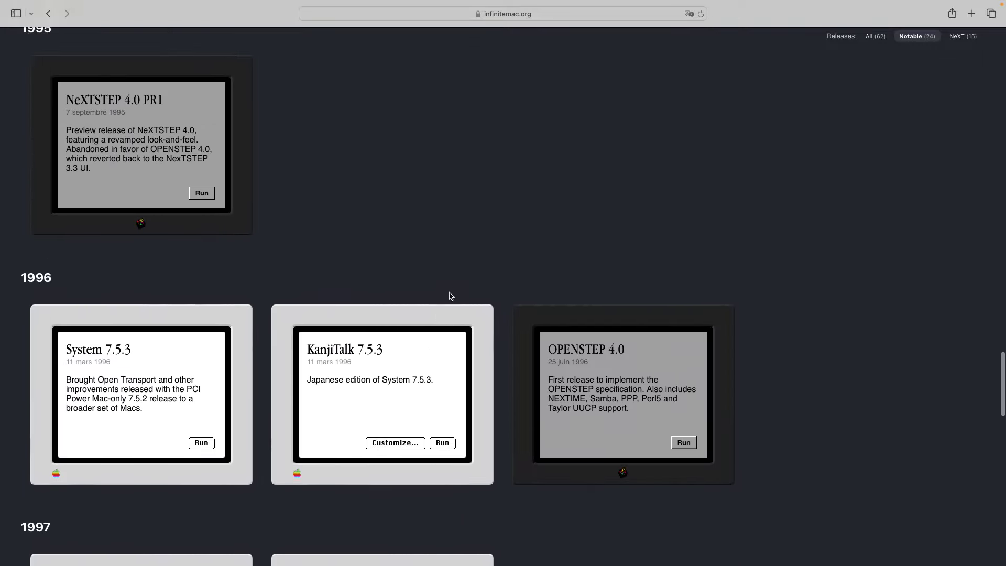
left_click(963, 37)
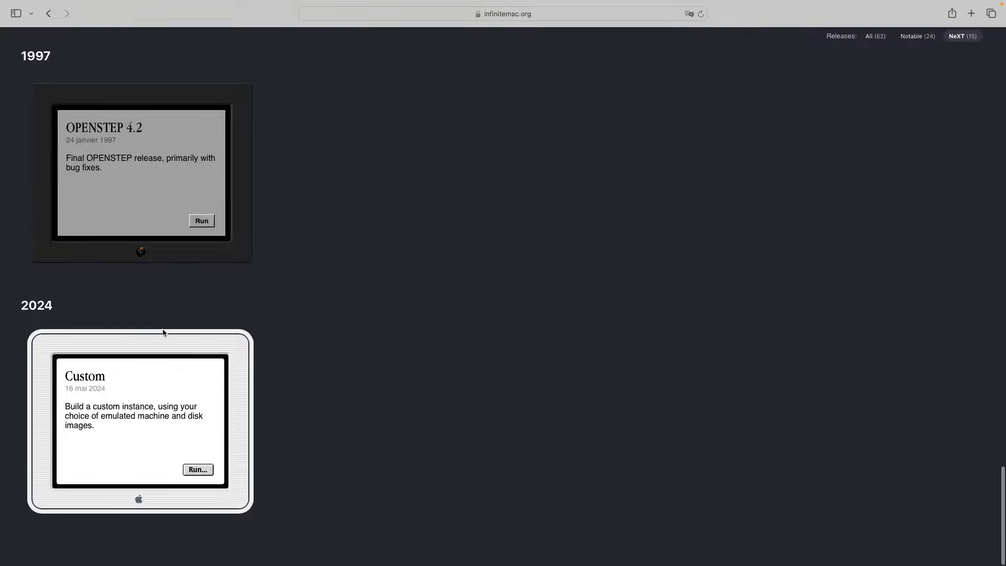
scroll(176, 356, "up", 3)
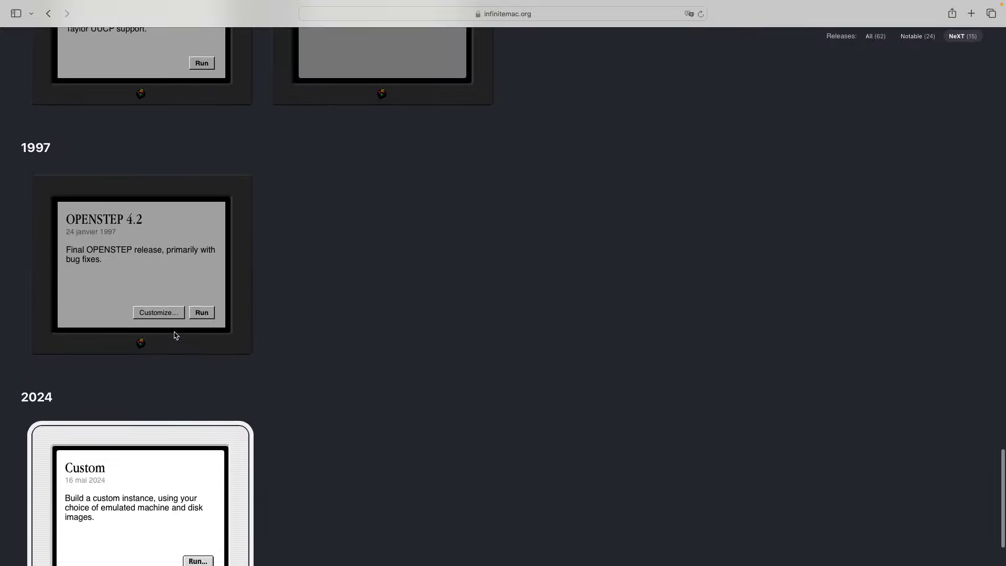
left_click(202, 313)
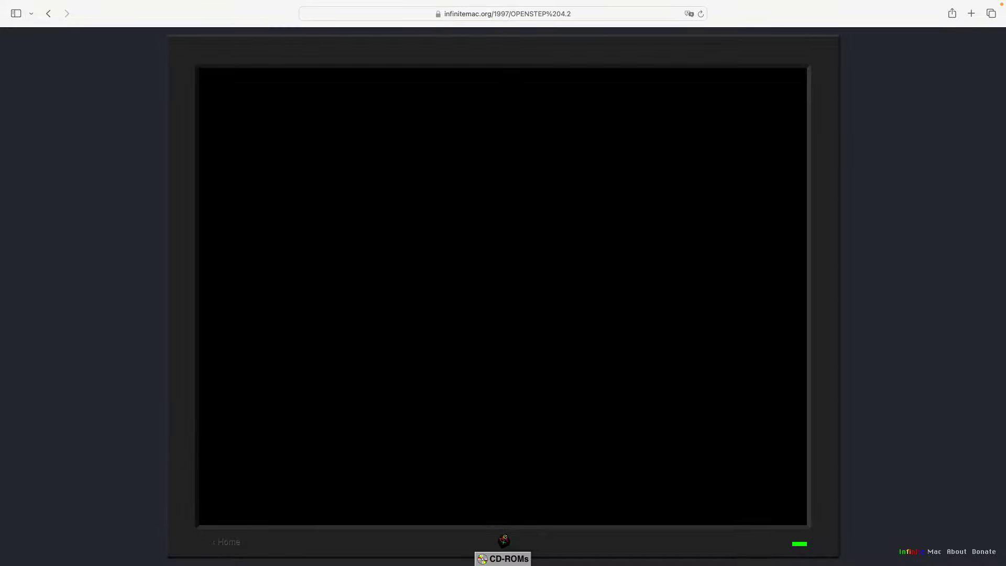